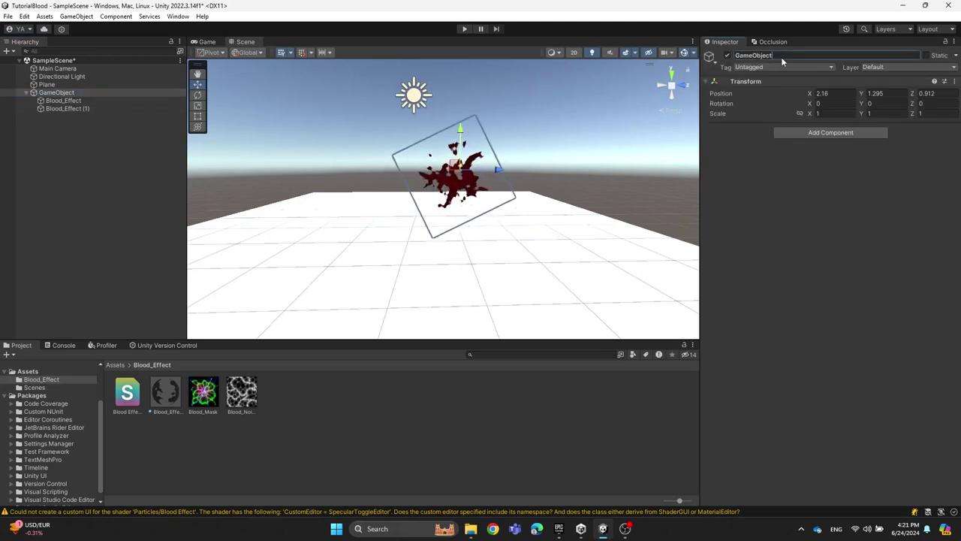
Name the empty parent object 'Blood Parent' and orbit the Scene view around the plane
text(Bloo)
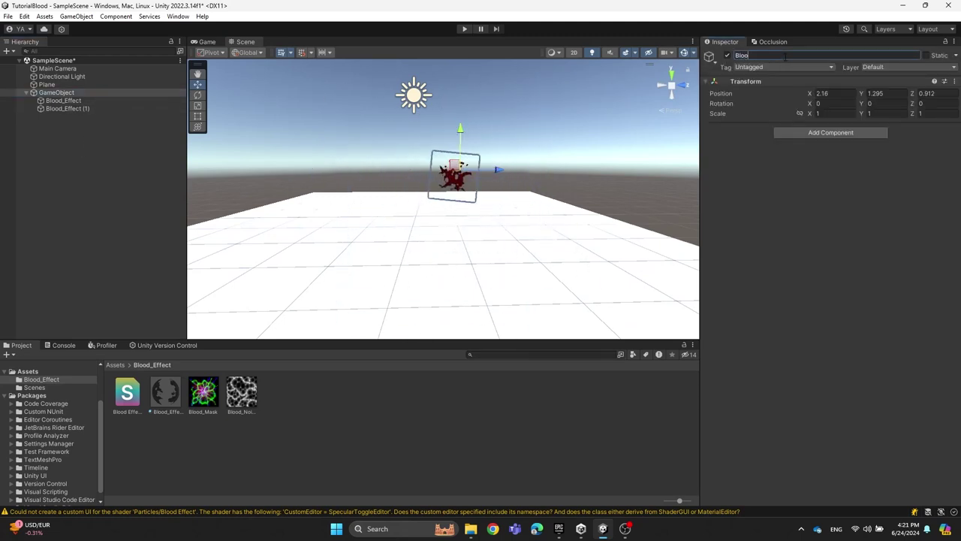
text(d Paren)
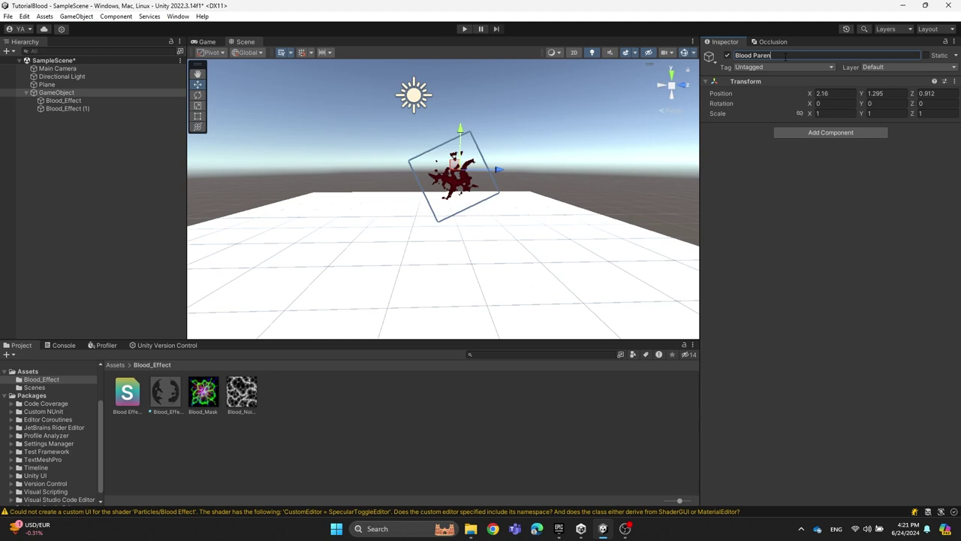
text(t)
click(107, 150)
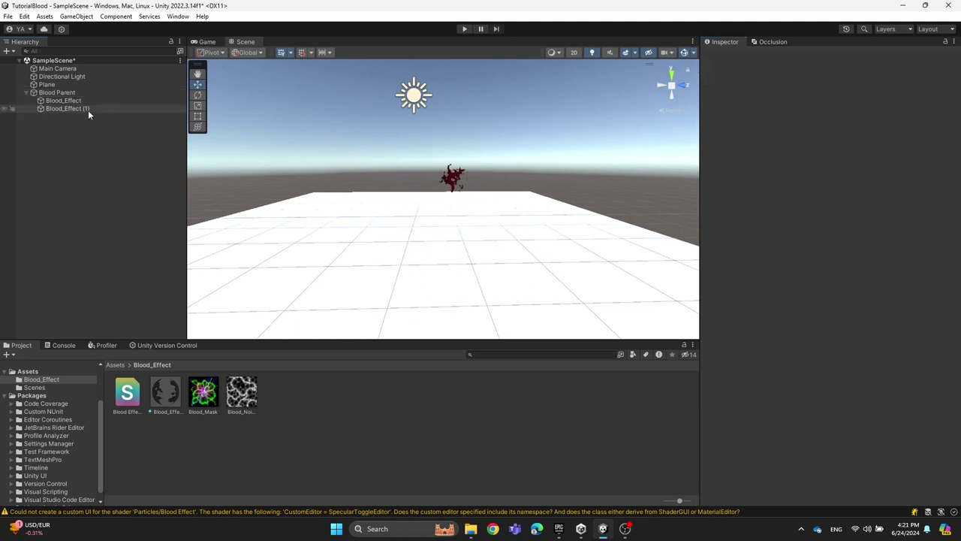
right_drag(461, 203, 599, 280)
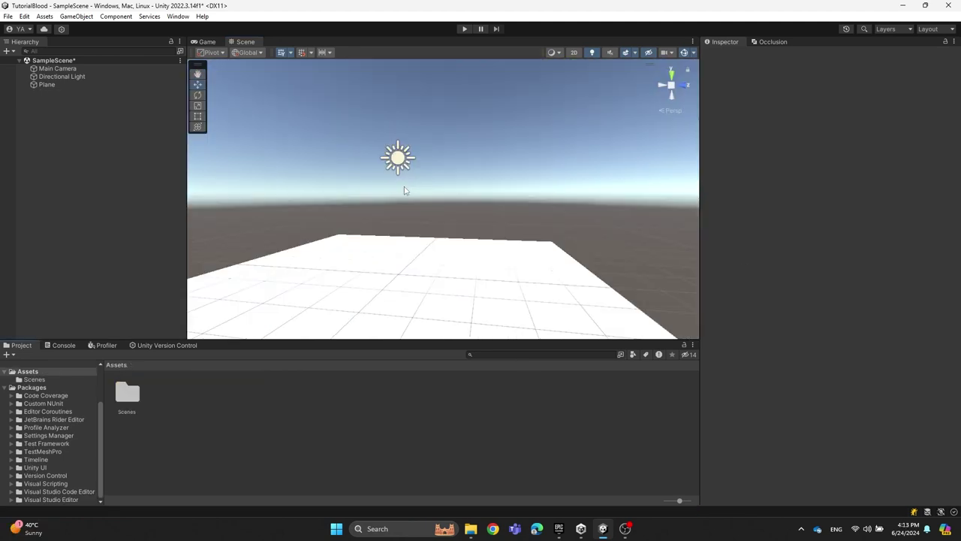
right_drag(403, 189, 432, 229)
Drag the Blood_Effect folder from the Desktop into Unity's Project Assets panel
click(473, 529)
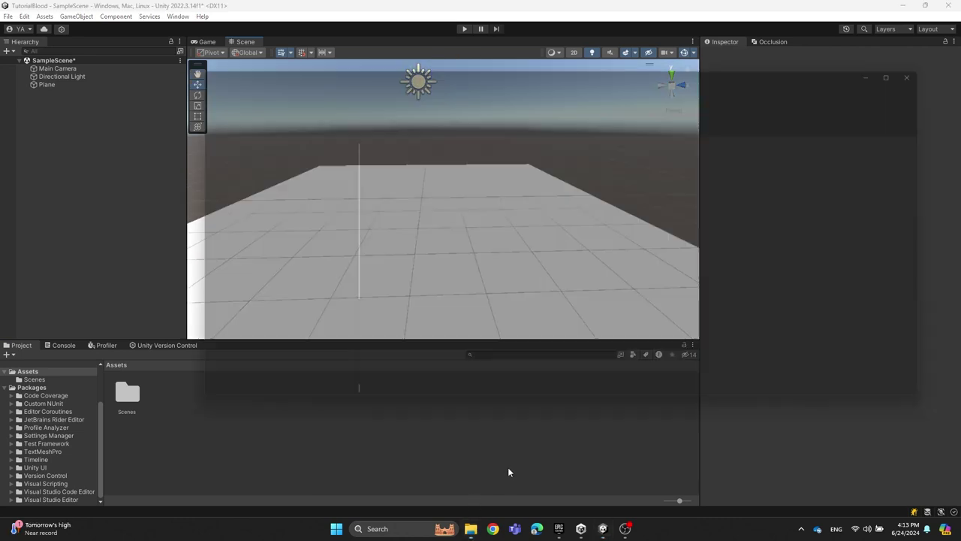
click(248, 203)
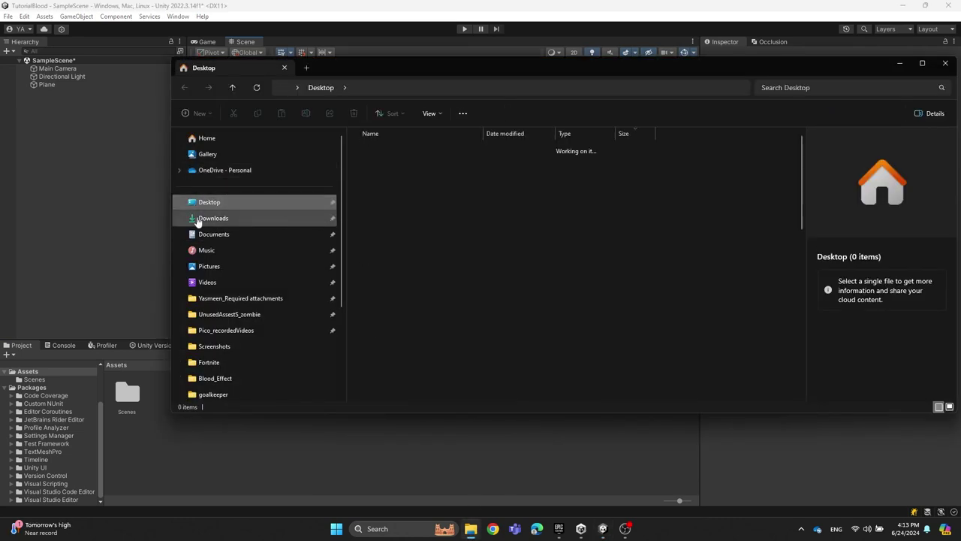
click(420, 165)
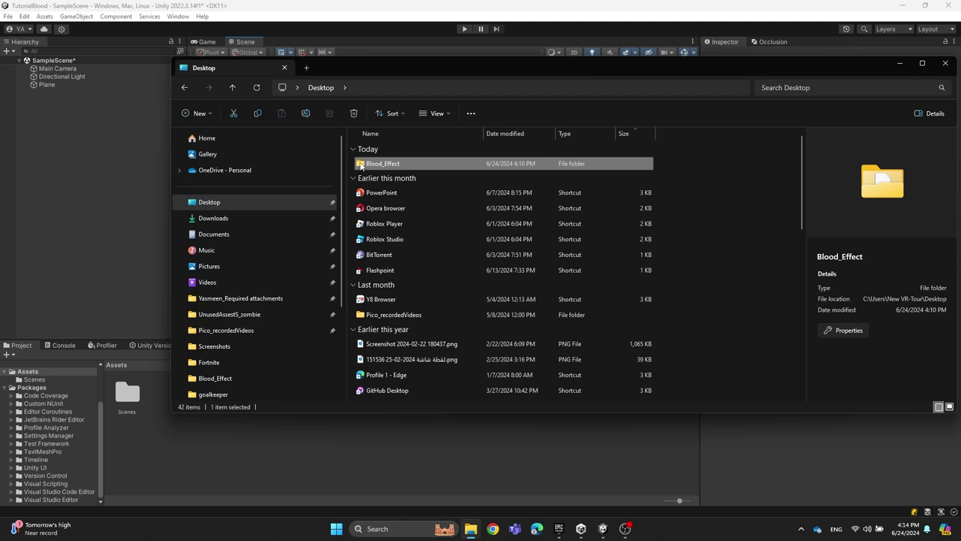
drag(362, 166, 171, 456)
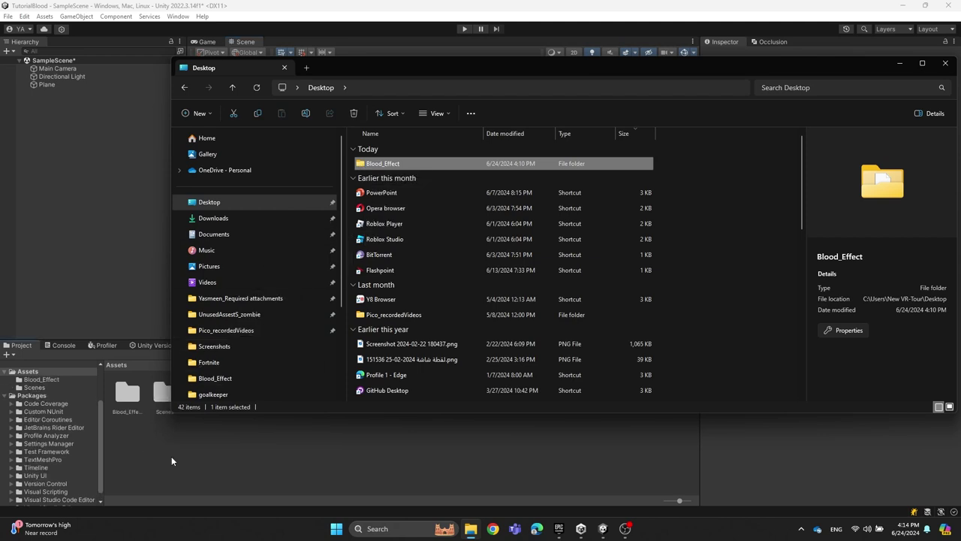
click(173, 456)
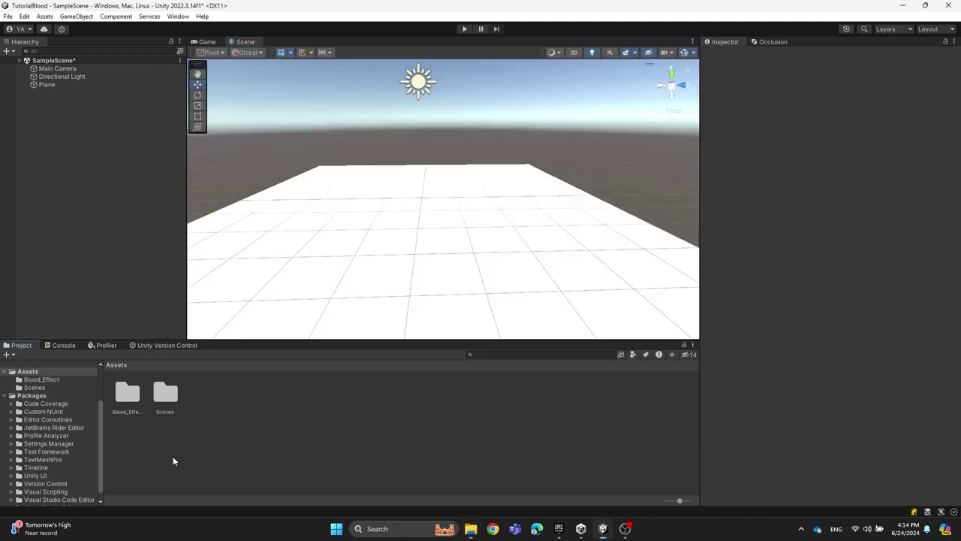
Open the Blood_Effect folder and inspect its Blood Effect shader, Blood_Mask and Blood_Noise textures
double_click(133, 410)
click(129, 393)
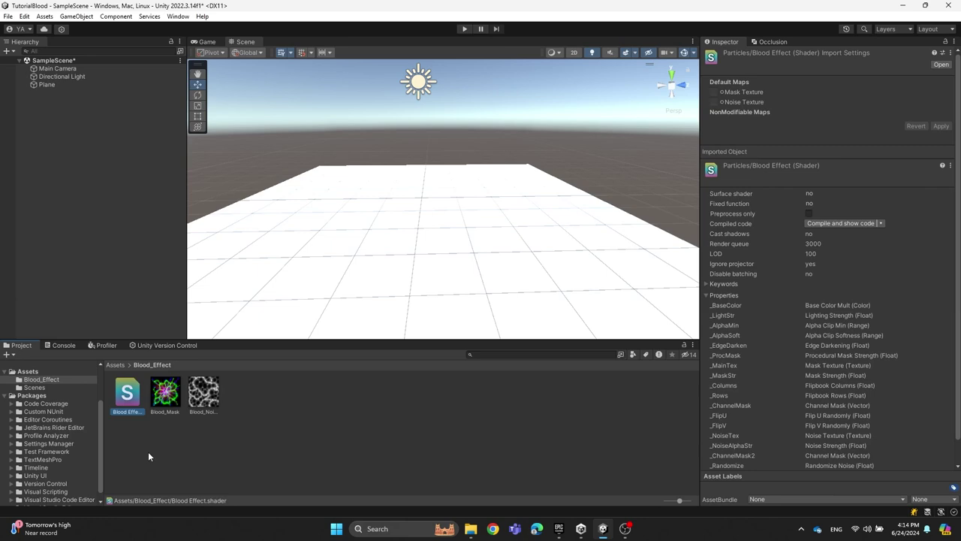
click(169, 397)
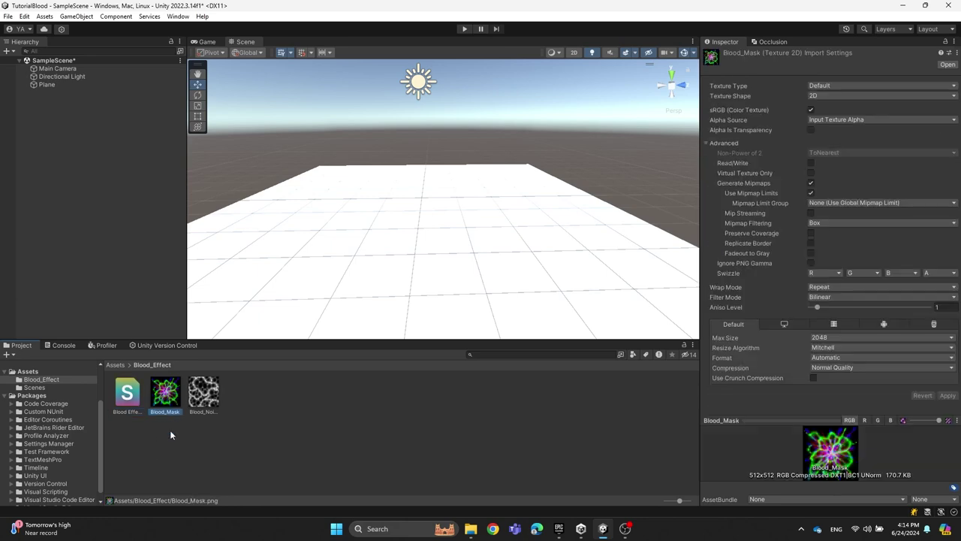
click(201, 410)
click(172, 407)
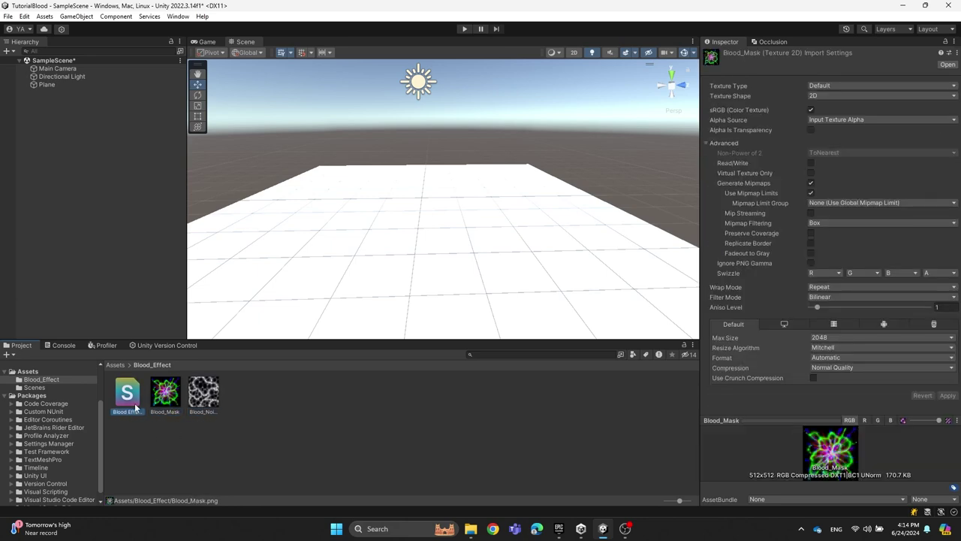
click(227, 421)
Create a new material named Blood_Effect in that folder
right_click(246, 422)
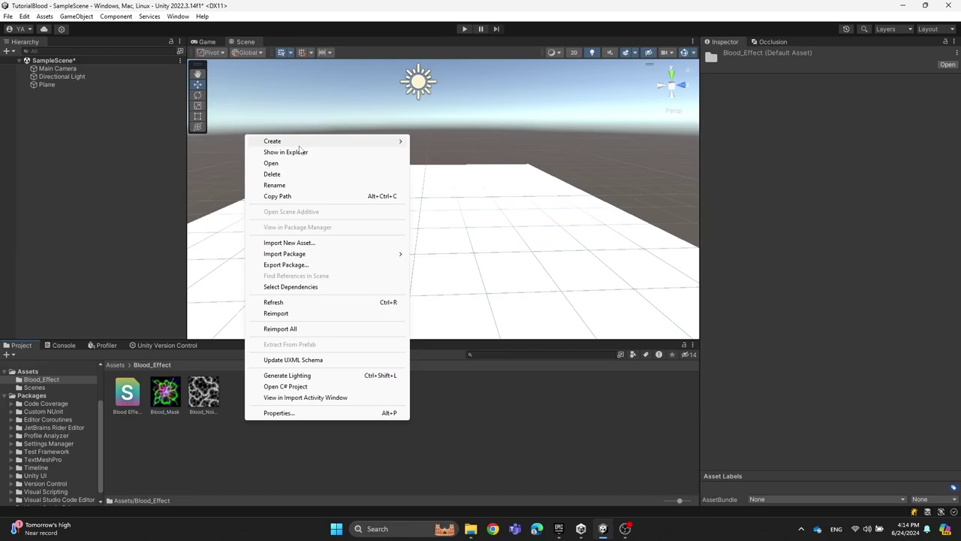
mouse_move(300, 142)
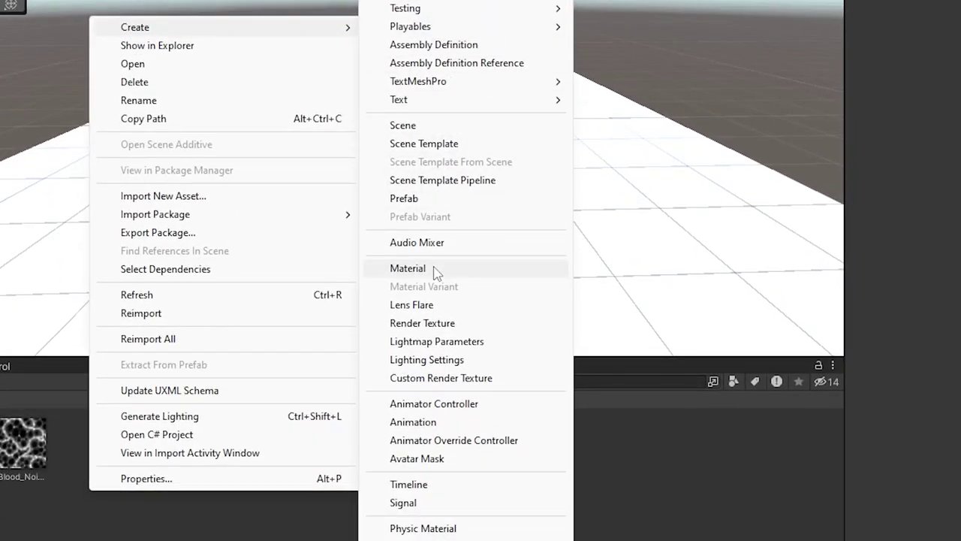
click(436, 272)
text(Blood_)
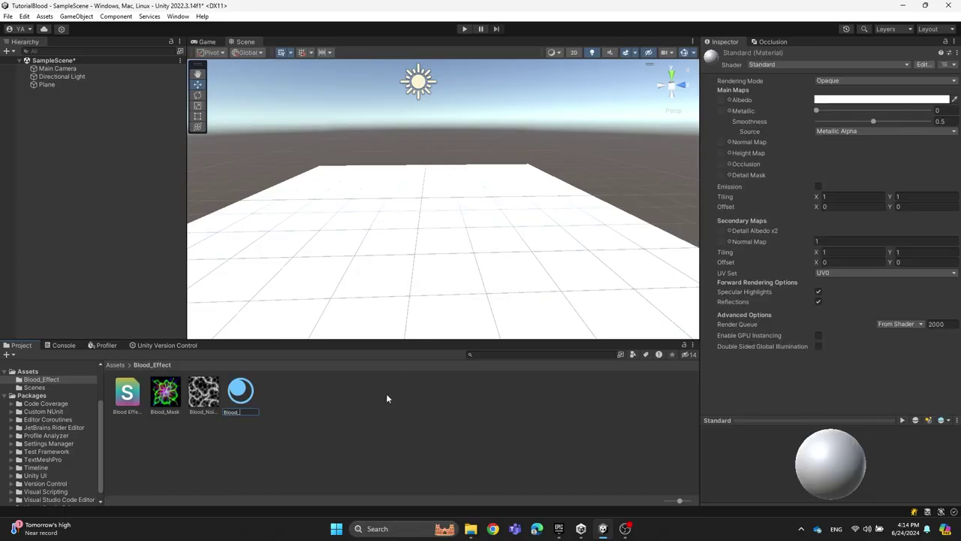
text(Effect)
key(Return)
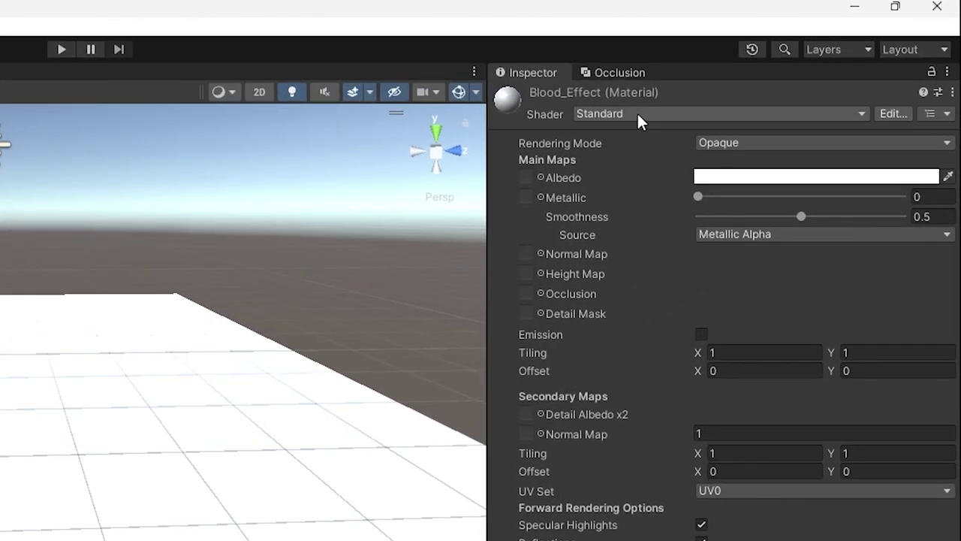
Switch the Blood_Effect material's shader to Particles/Blood Effect, found by searching 'bloo'
click(782, 65)
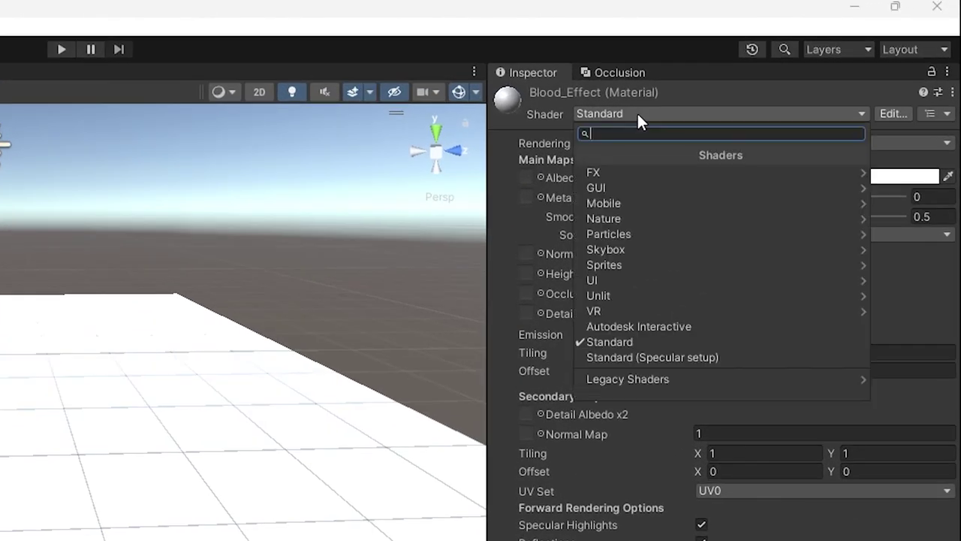
text(bloo)
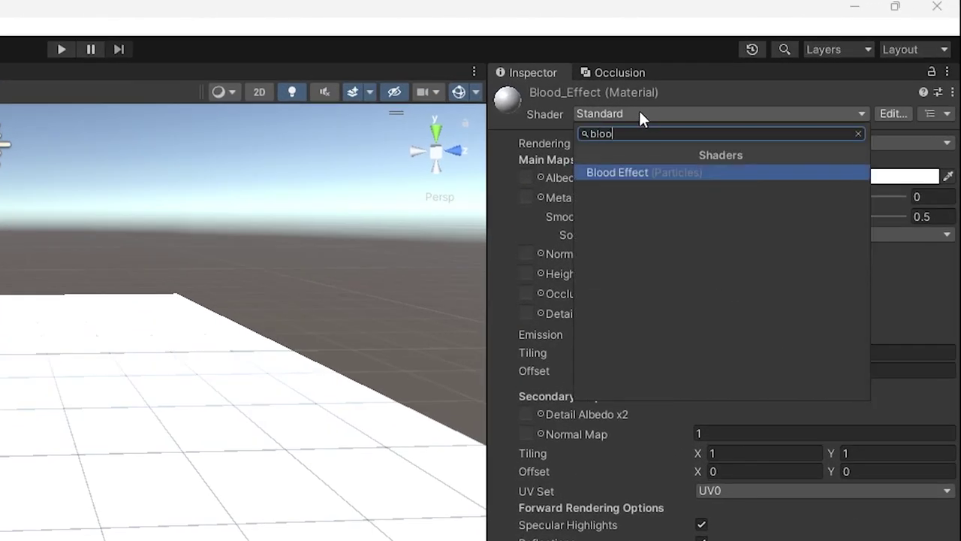
click(630, 171)
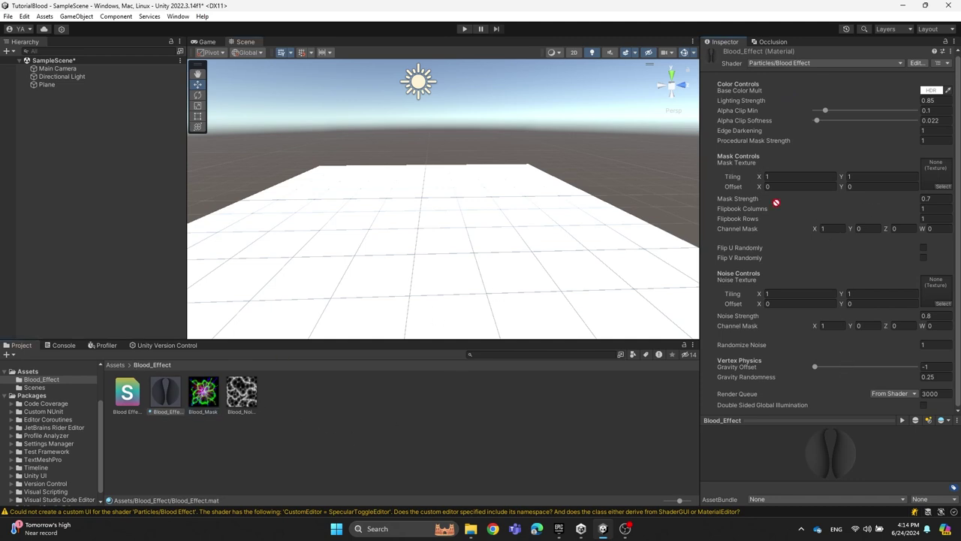
Assign Blood_Mask as the mask texture and Blood_Noise as the noise texture
drag(939, 183, 937, 186)
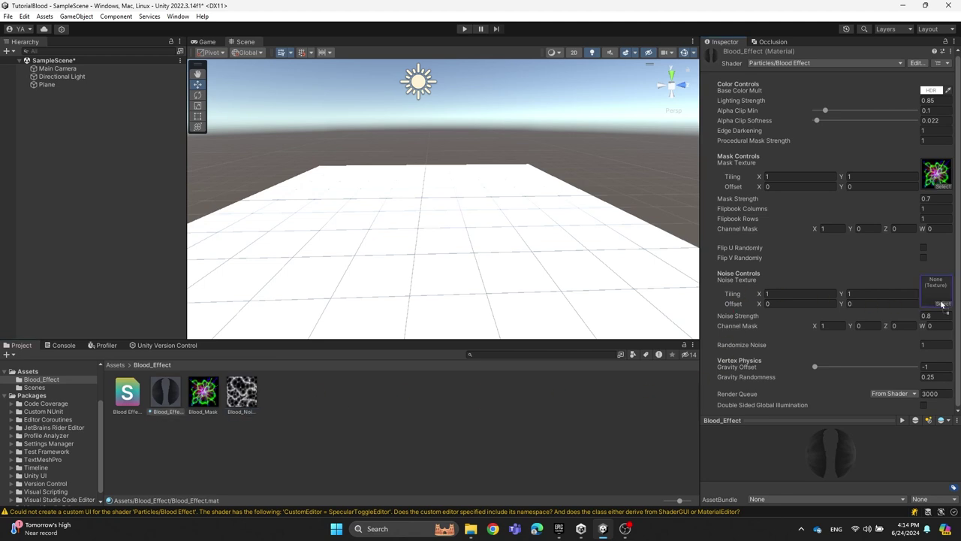
drag(942, 304, 942, 304)
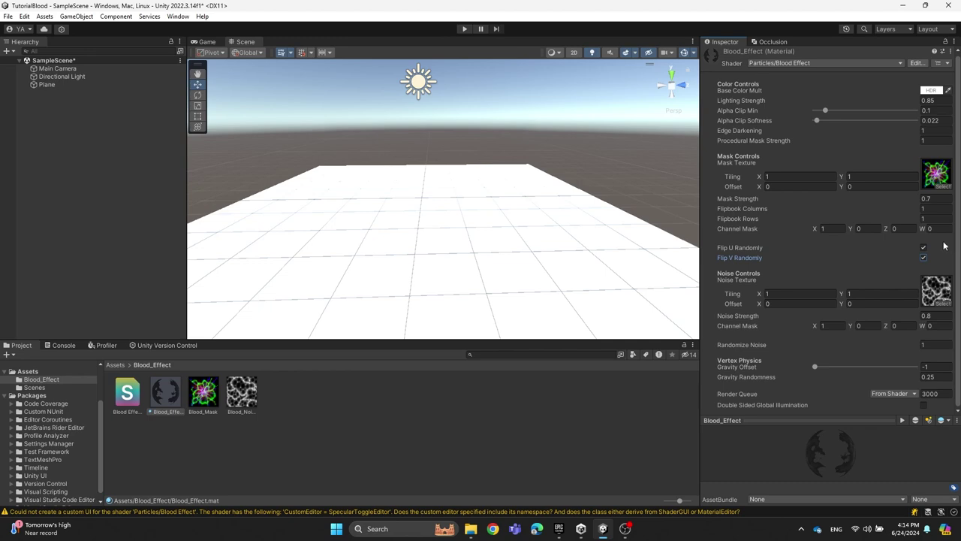
click(306, 442)
Add a new particle system to the scene and name it Blood_Effect
right_click(69, 95)
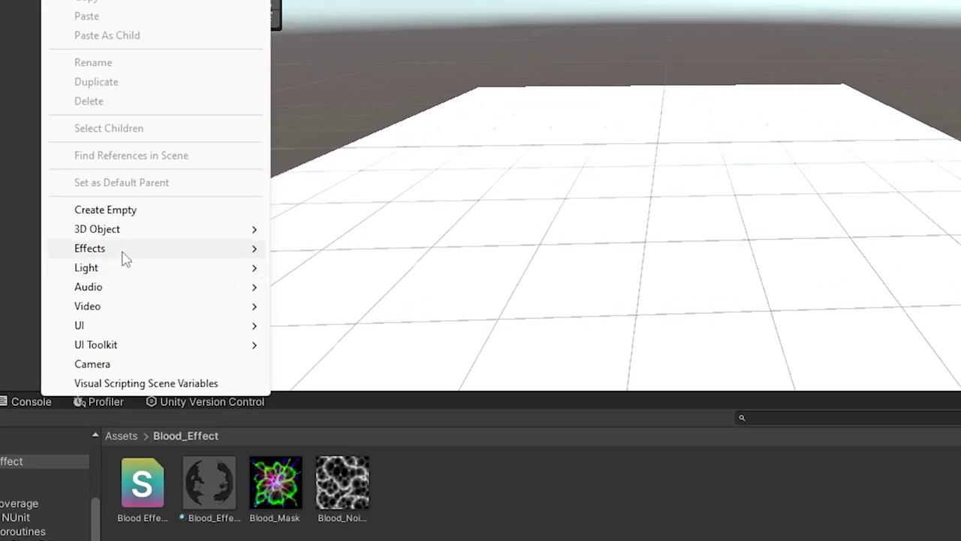
mouse_move(120, 265)
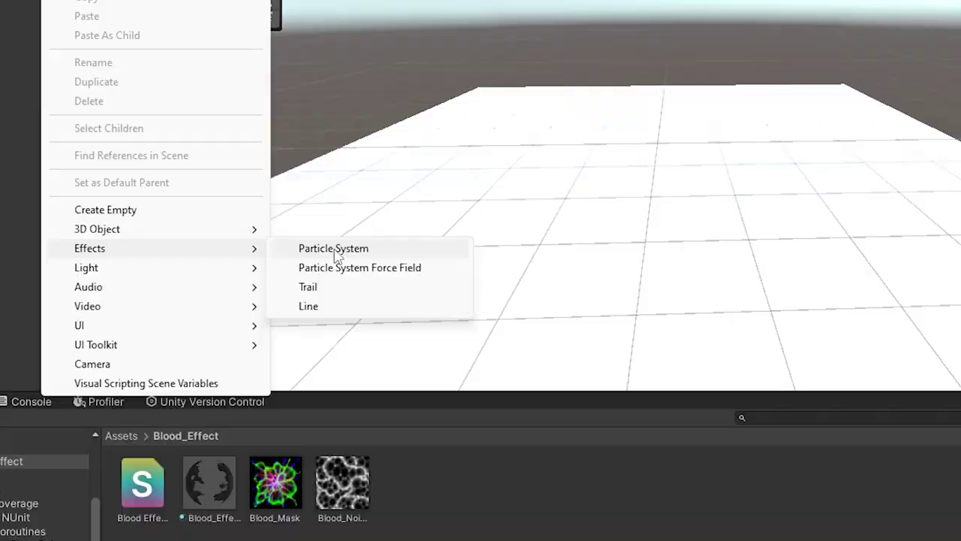
click(333, 248)
click(800, 54)
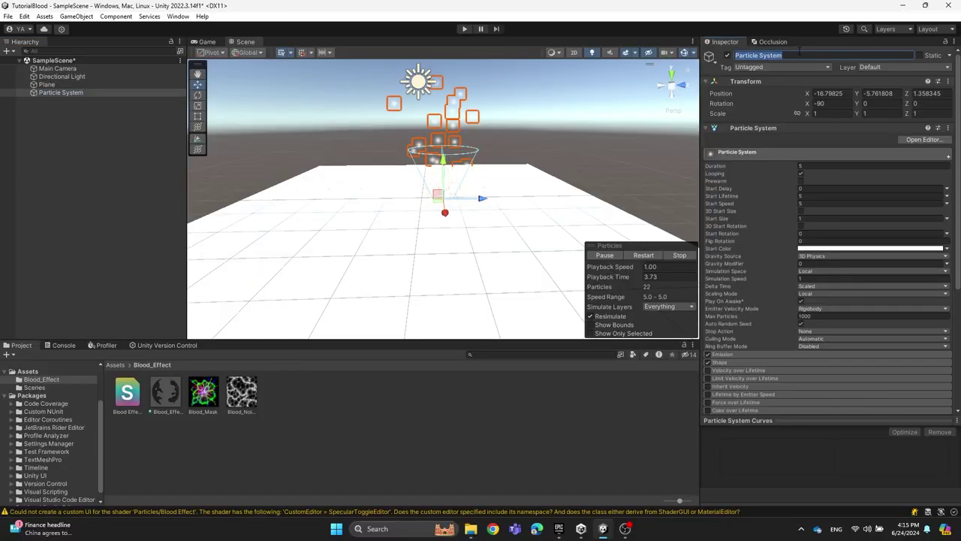
text(Blood)
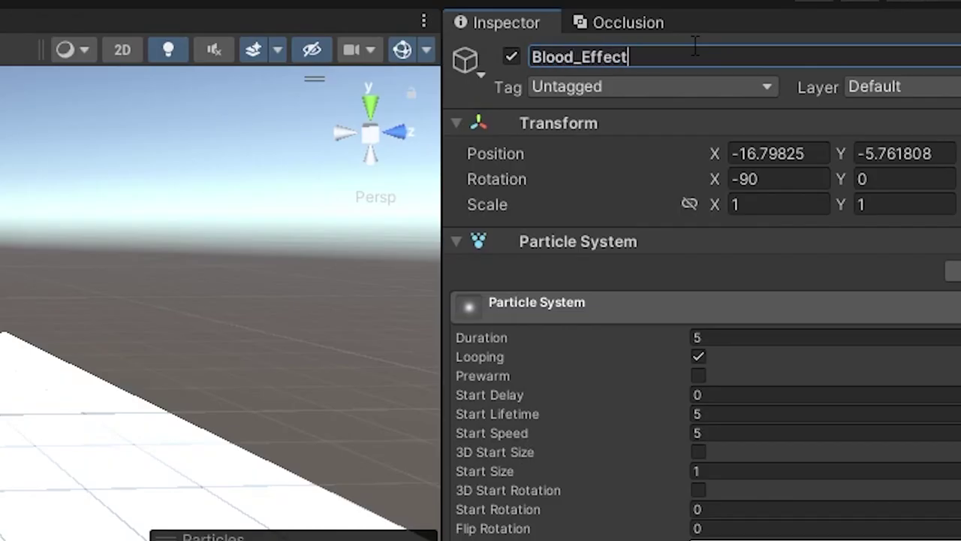
text(_Effect)
key(Return)
Give the particle system the Blood_Effect material and enlarge its splatter particles in the Scene view
scroll(893, 227, down, 3)
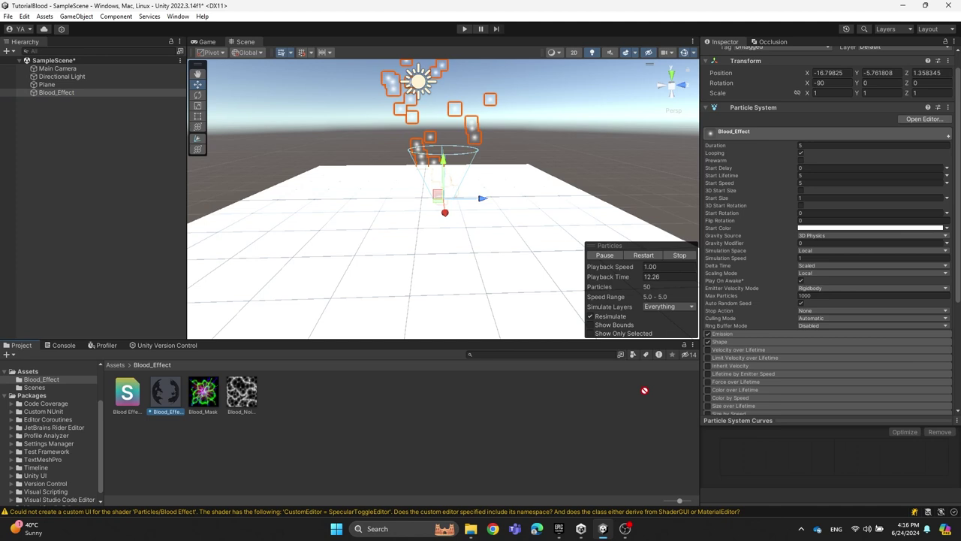
scroll(789, 405, down, 5)
drag(740, 406, 738, 400)
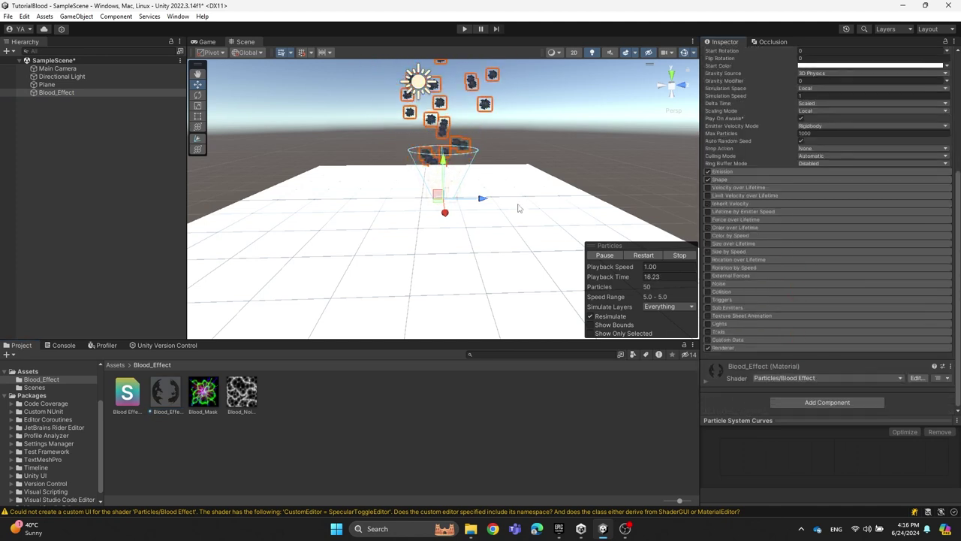
alt+drag(486, 200, 508, 218)
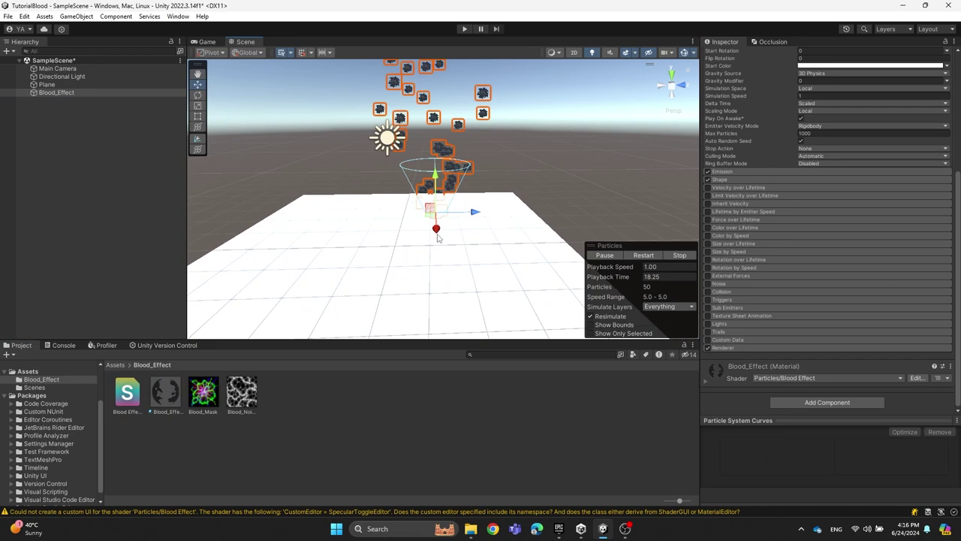
drag(436, 227, 485, 265)
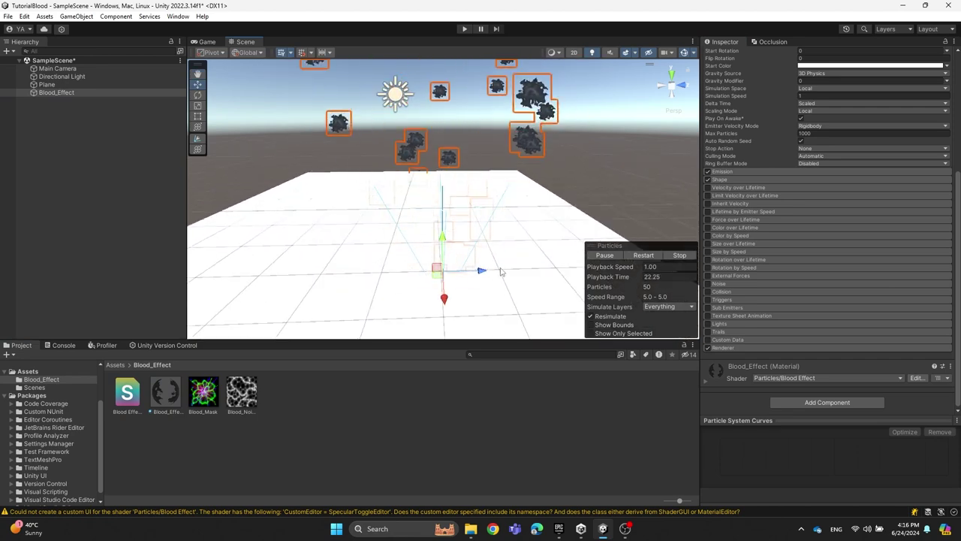
scroll(829, 263, up, 5)
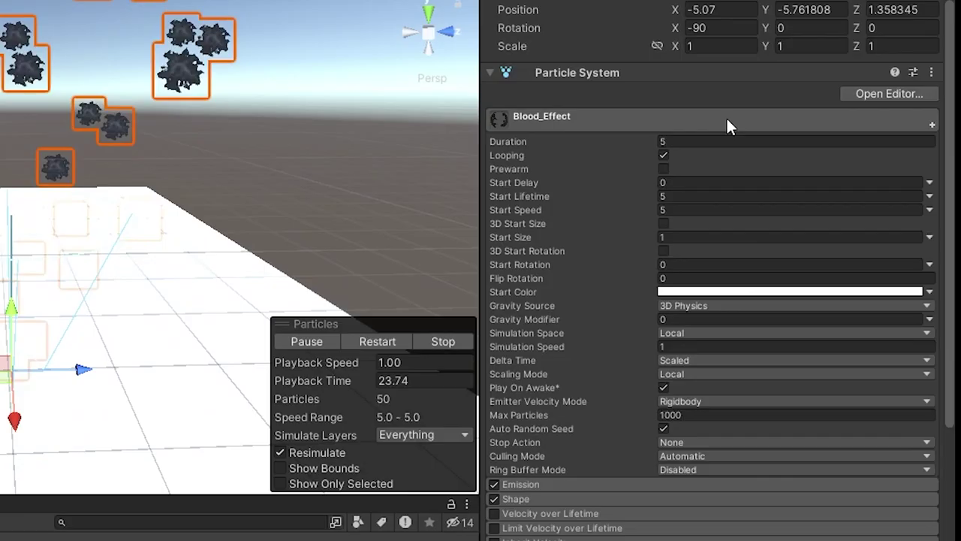
Set Duration to 1 and Start Lifetime to random between 0.5 and 0.6
click(696, 142)
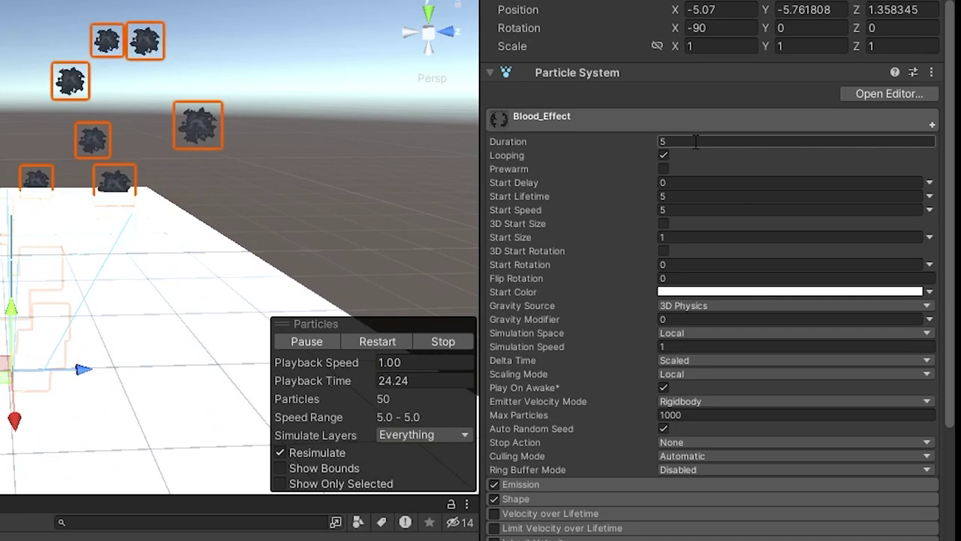
text(1)
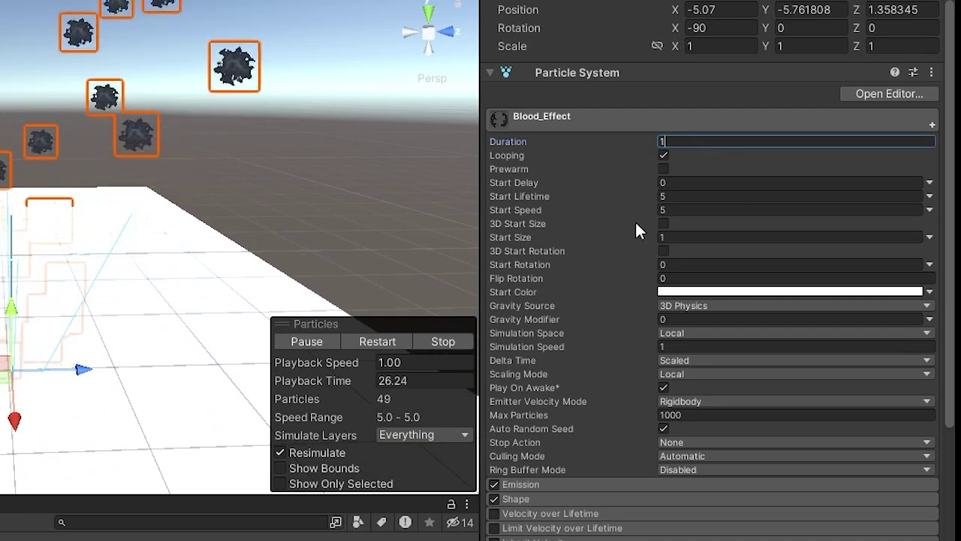
click(932, 196)
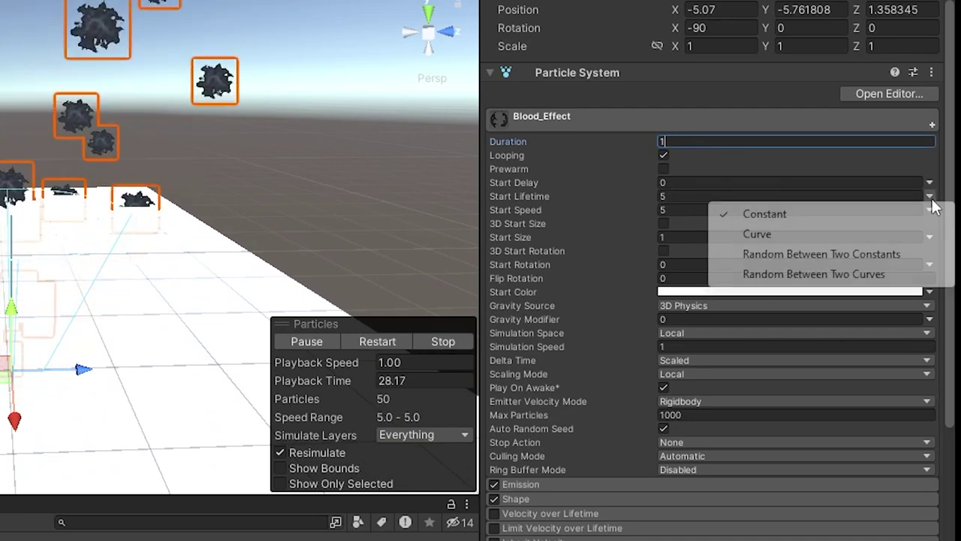
click(807, 249)
click(706, 197)
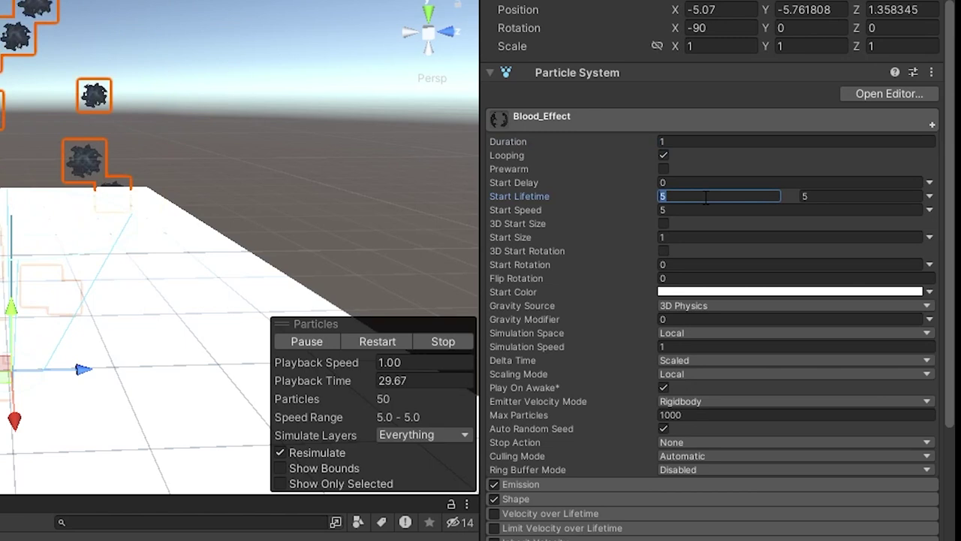
text(0.5)
click(826, 196)
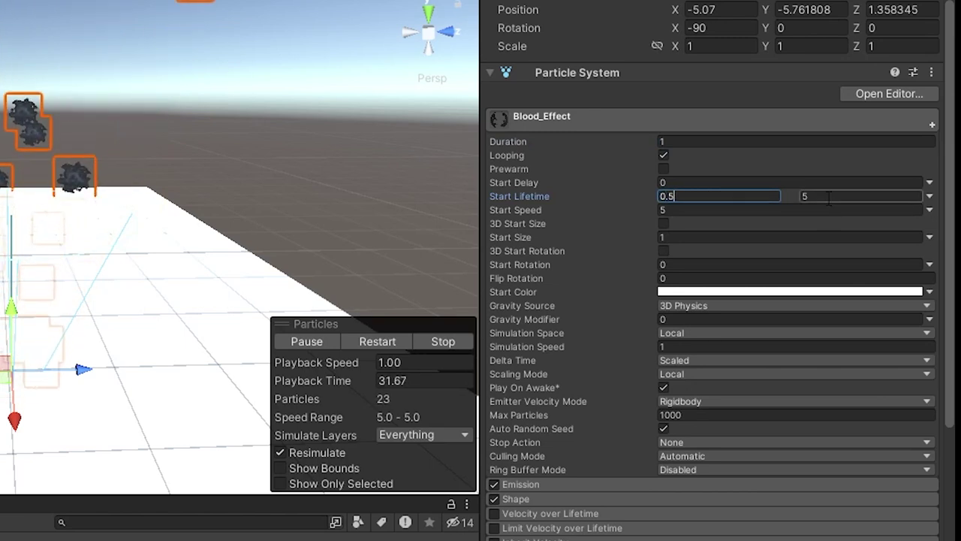
text(0.6)
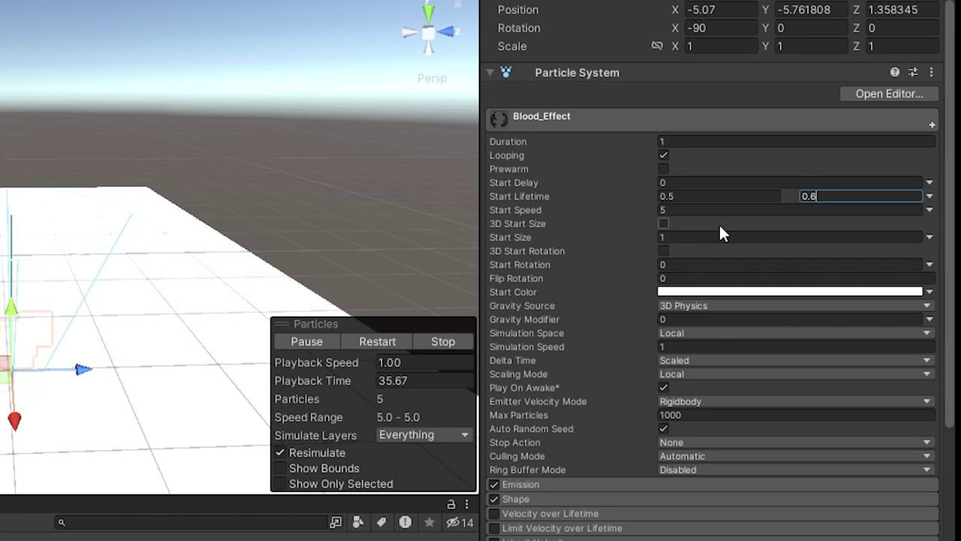
click(704, 210)
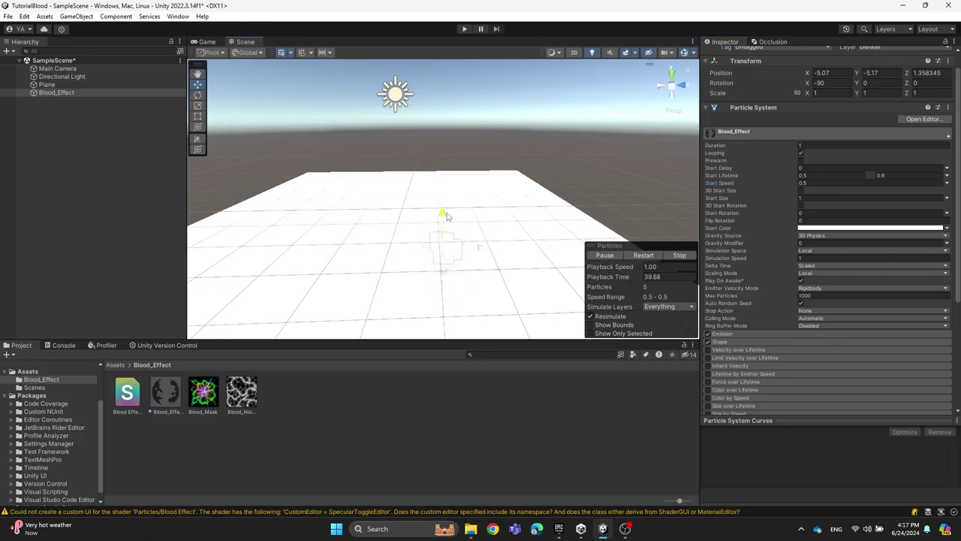
Move the effect closer to the camera and make Start Size random between 0.8 and 5
drag(447, 162, 474, 215)
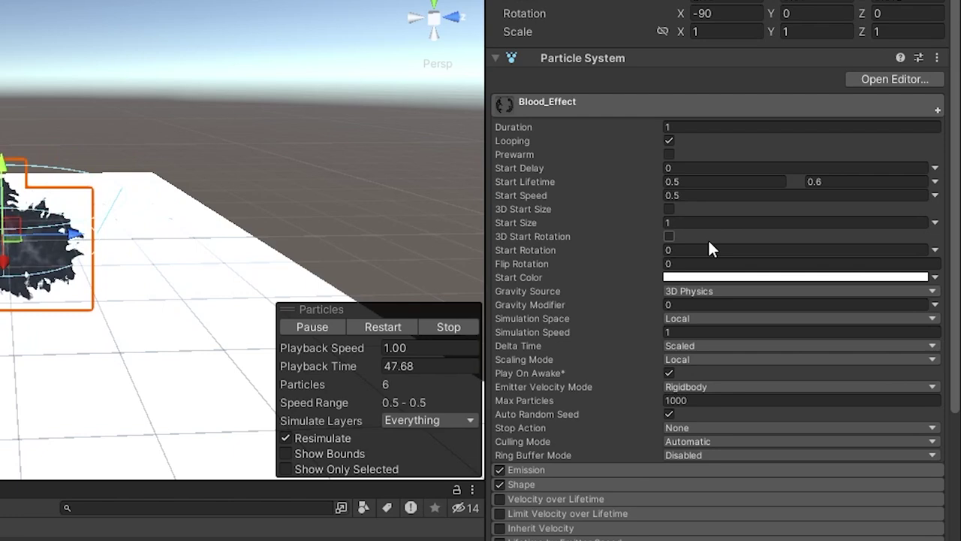
click(934, 222)
click(878, 280)
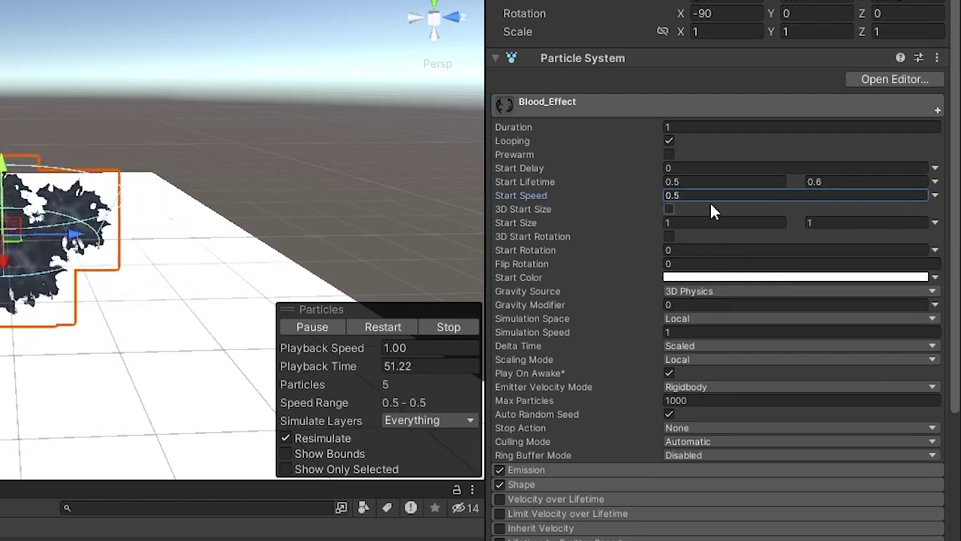
click(735, 224)
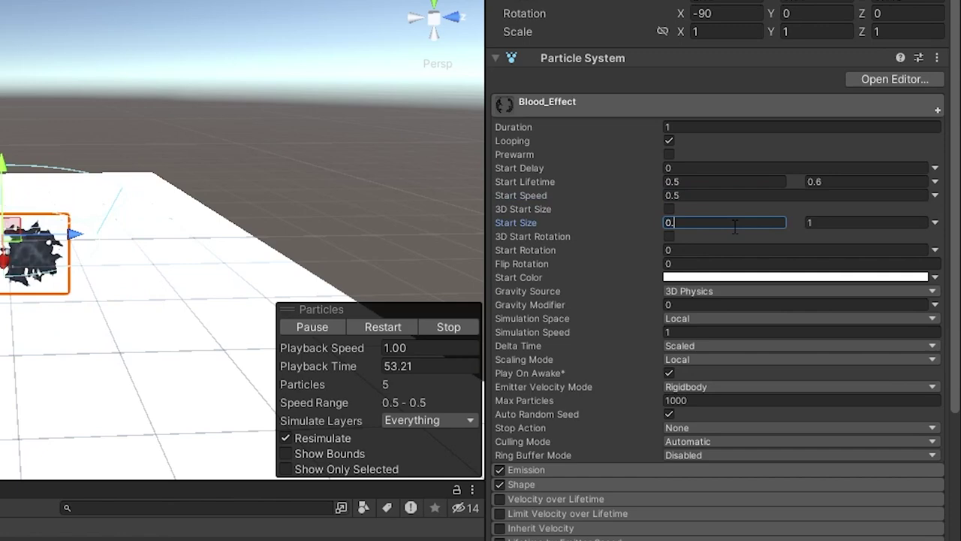
text(5)
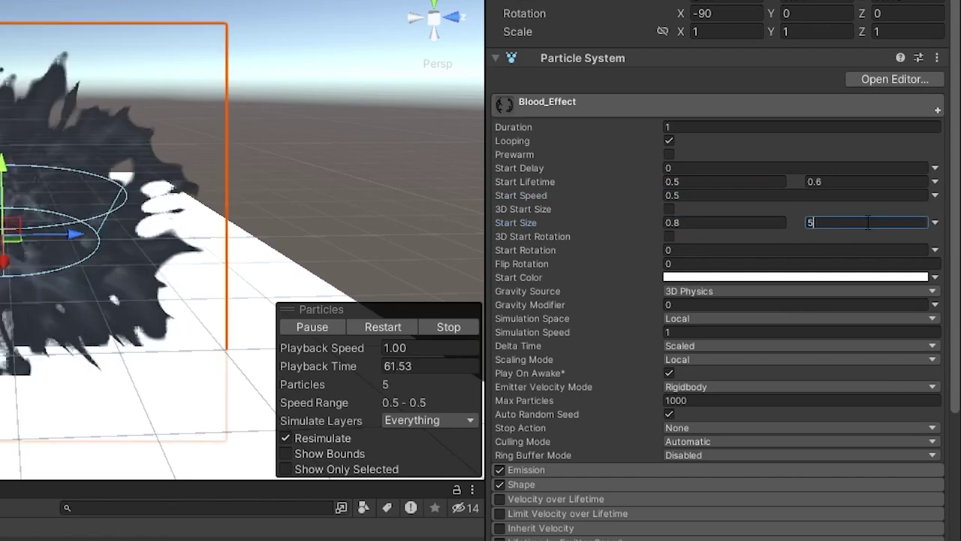
key(Tab)
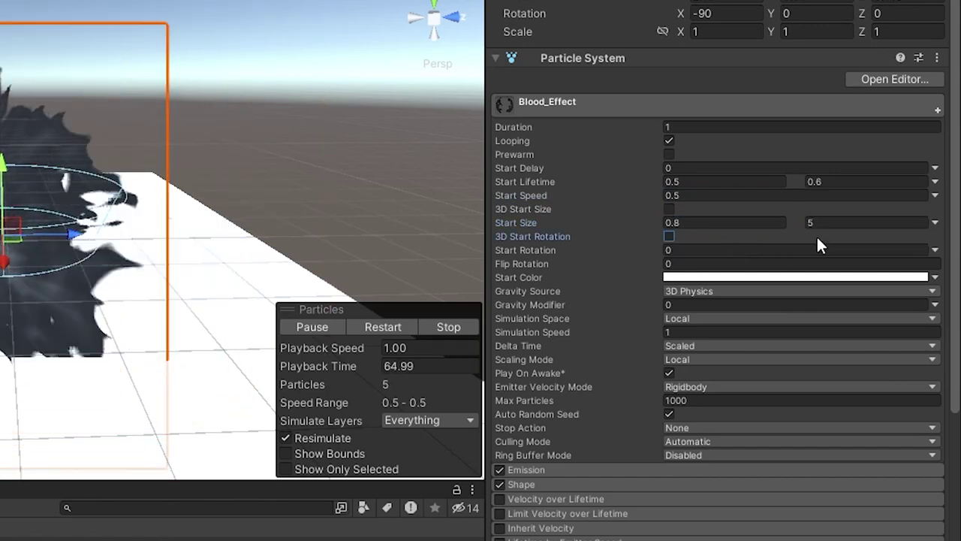
Make Start Rotation random between 0 and 360
click(934, 250)
click(883, 314)
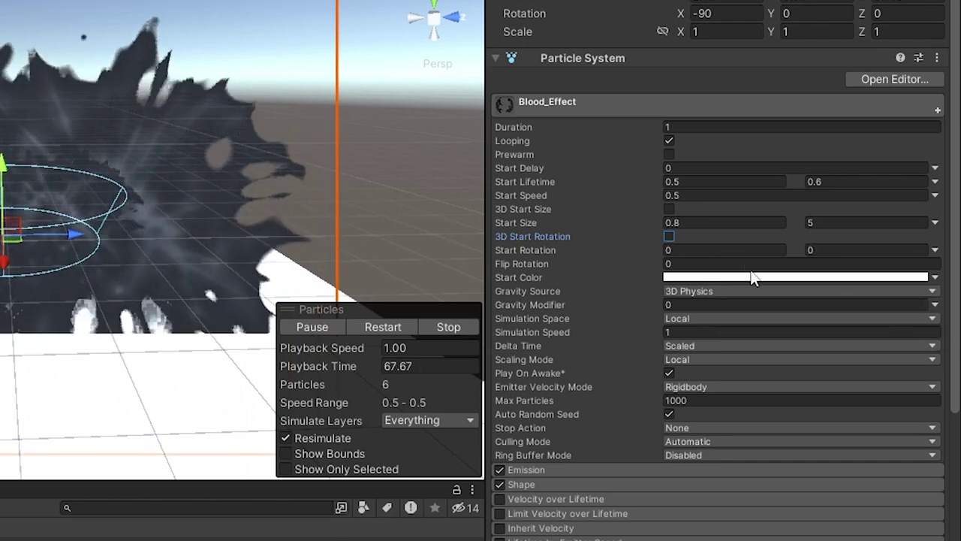
click(844, 250)
text(360)
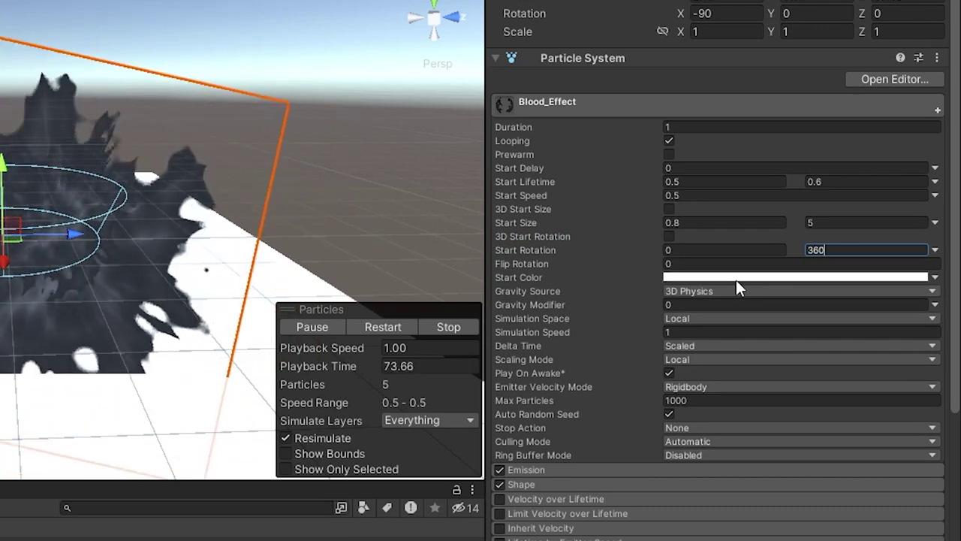
Set Start Color to bright red and Gravity Modifier to 1
click(737, 278)
drag(841, 391, 889, 376)
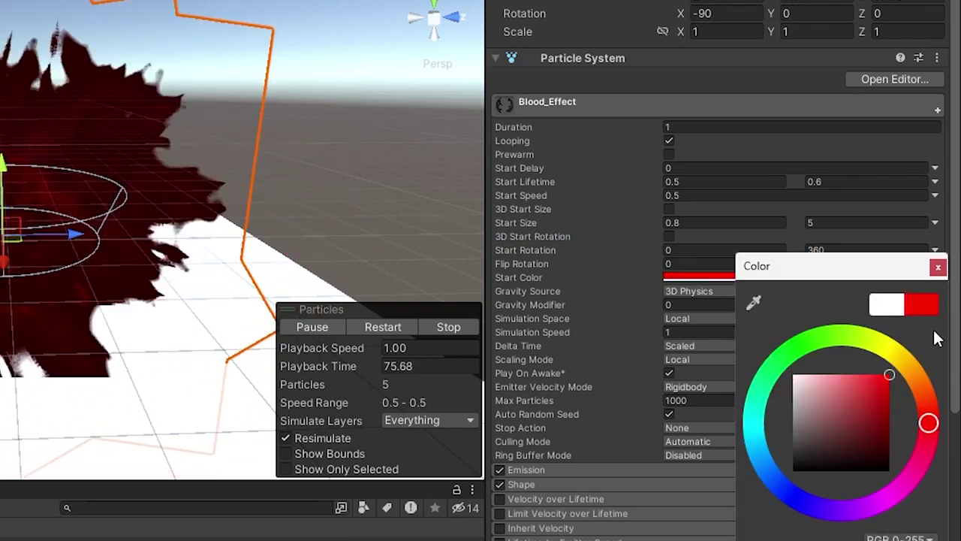
click(938, 267)
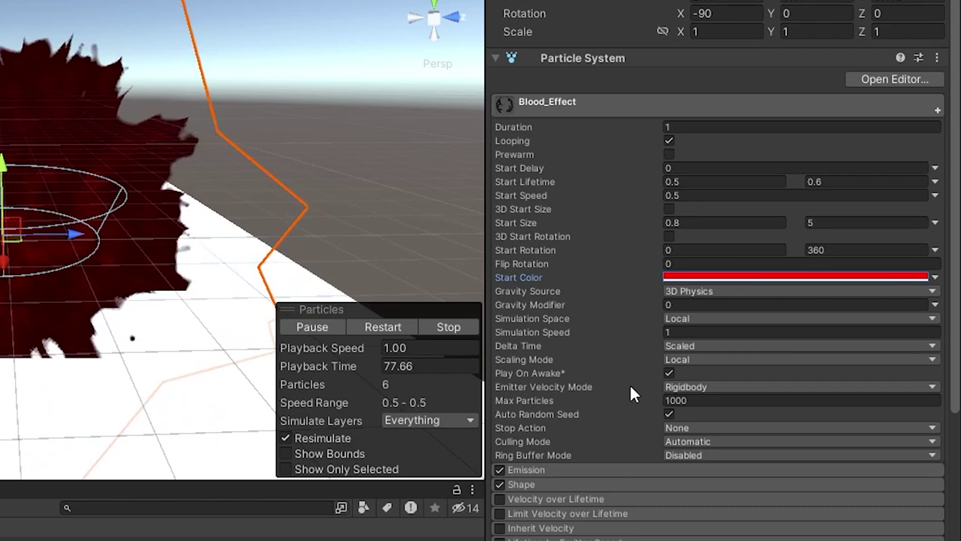
click(695, 304)
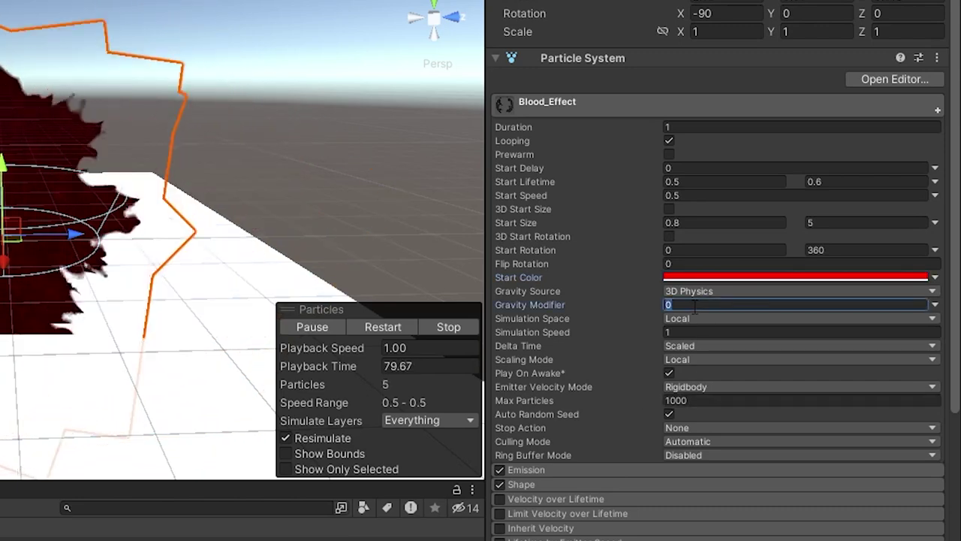
text(1)
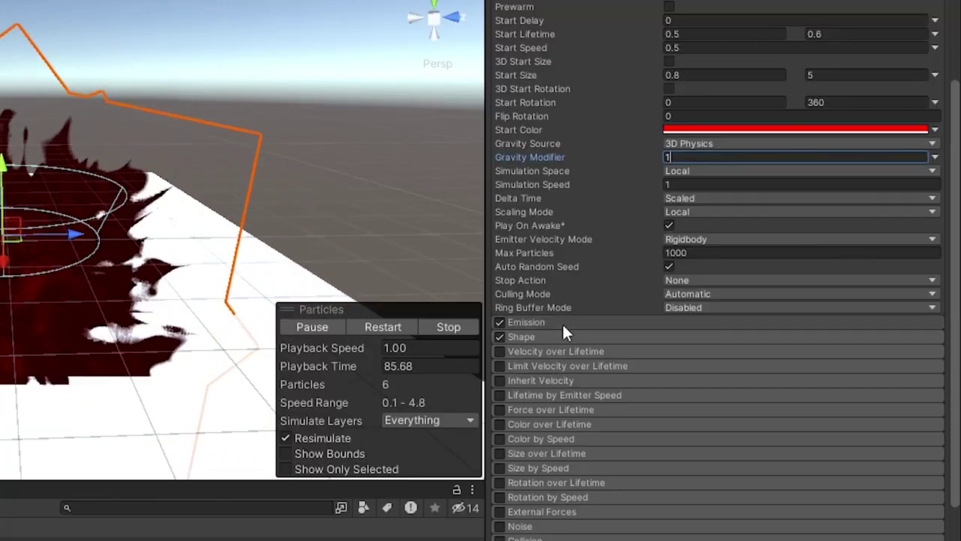
Set Emission Rate over Time to 0 and add a burst with Count 1
click(562, 322)
click(713, 339)
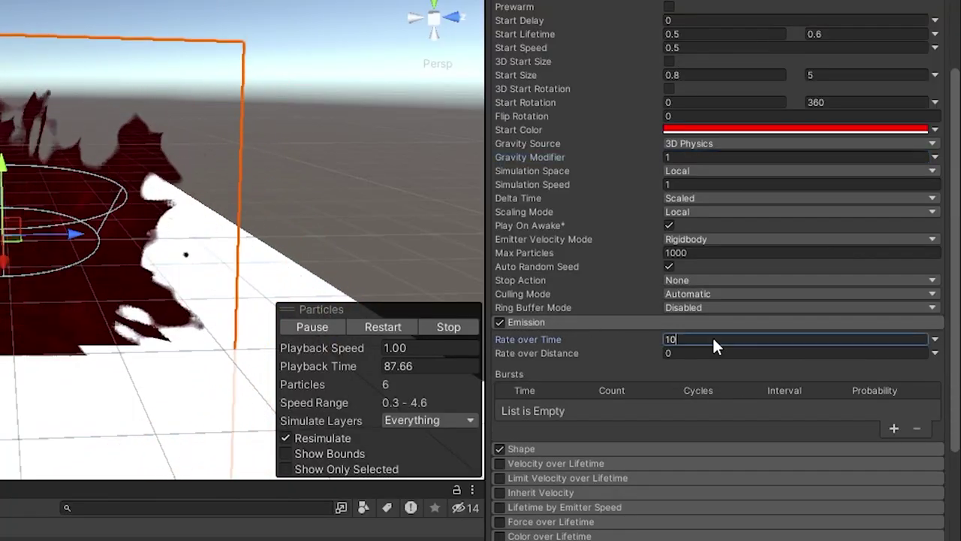
text(0)
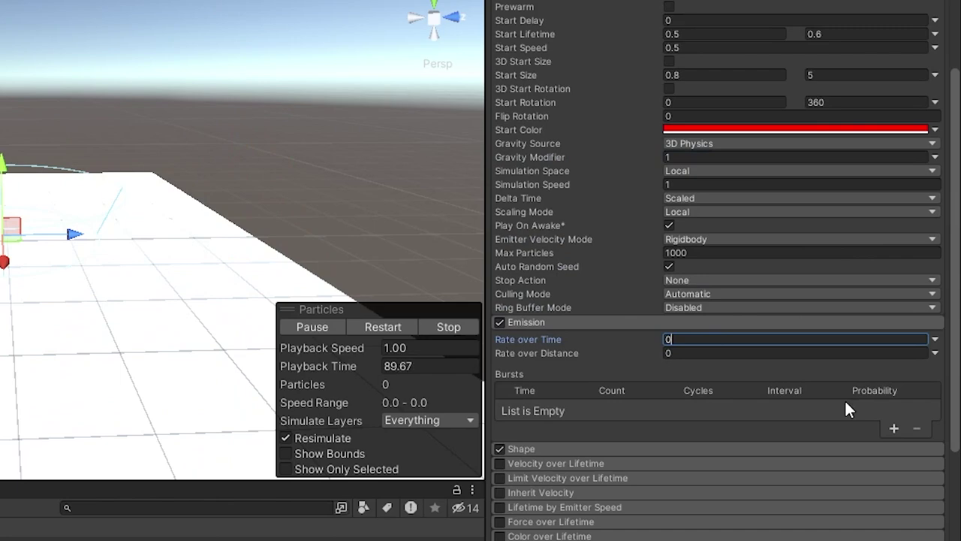
click(892, 428)
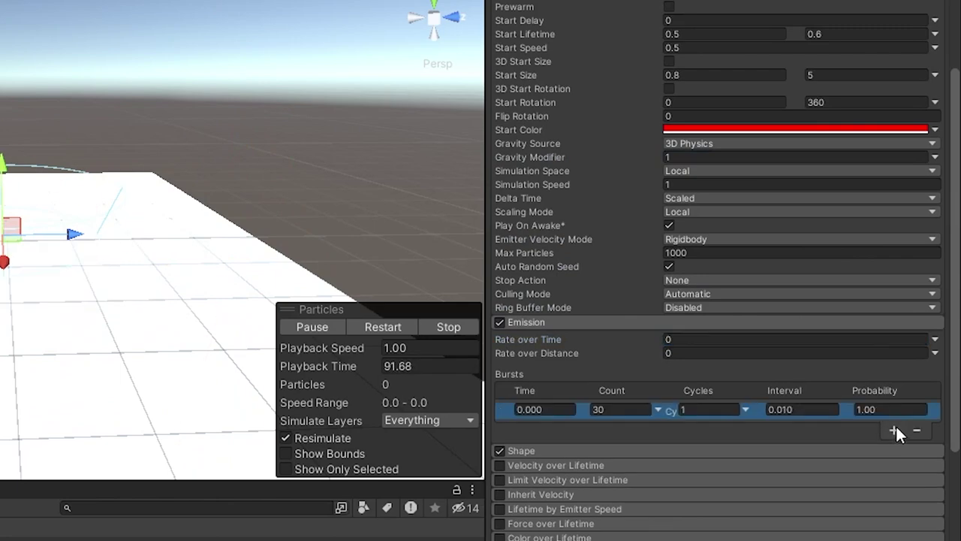
click(617, 409)
text(1)
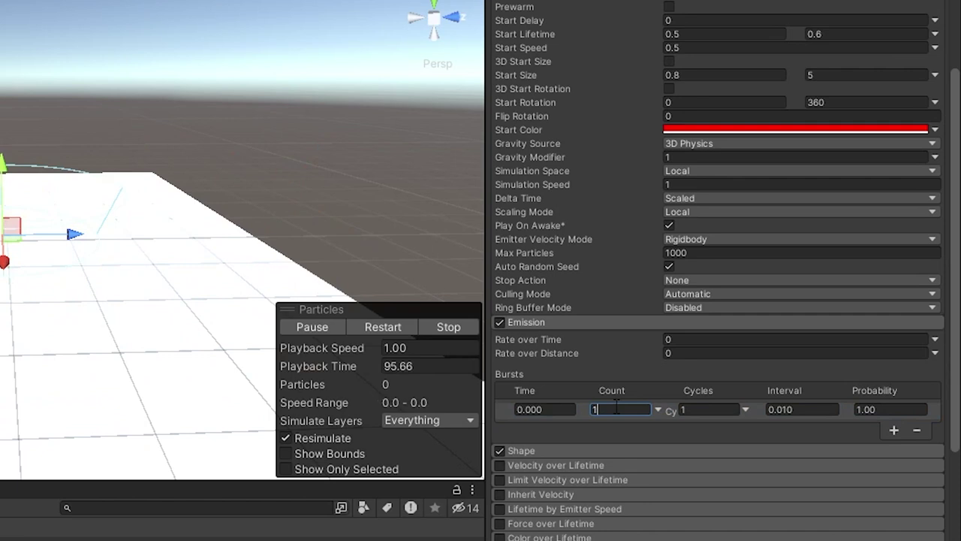
Set the cone Shape's Angle and Radius to 0
scroll(623, 438, down, 3)
click(529, 355)
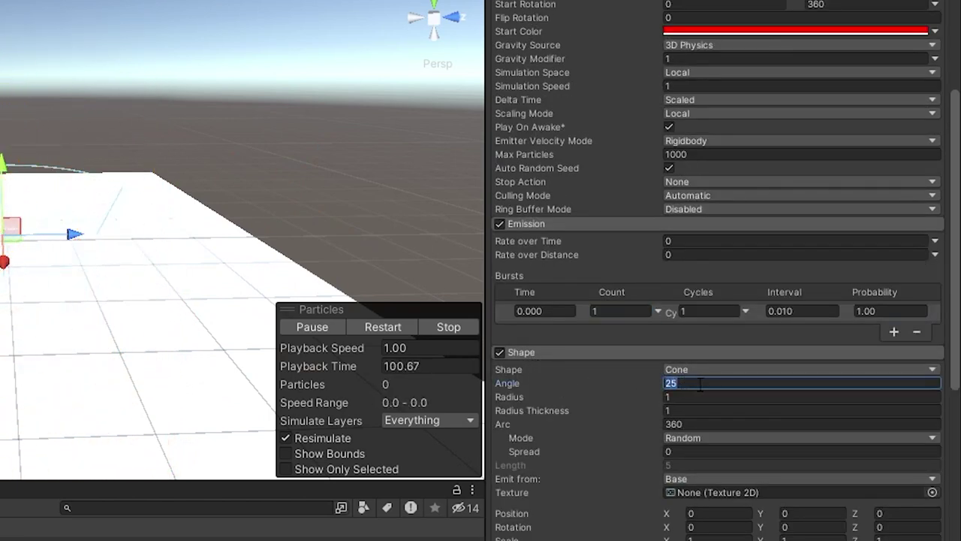
text(0)
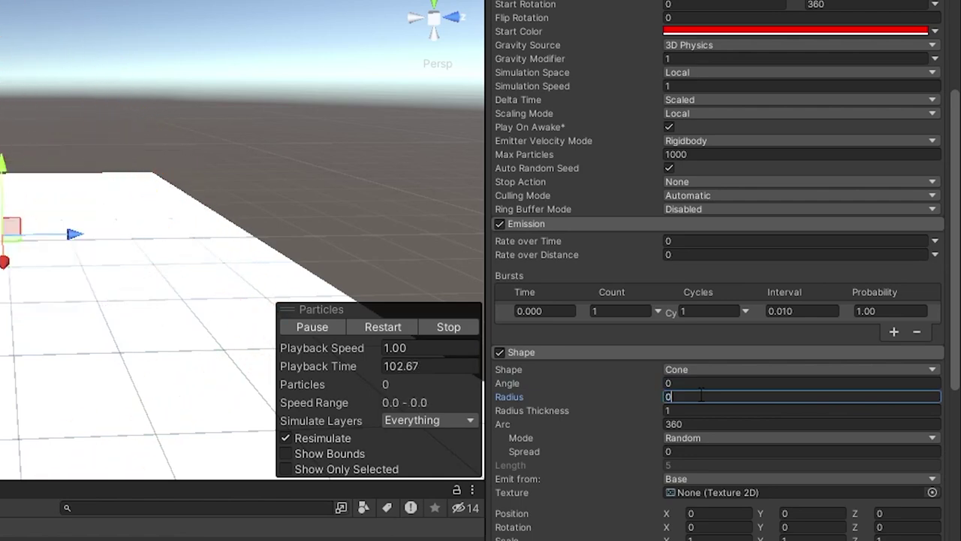
scroll(651, 337, down, 5)
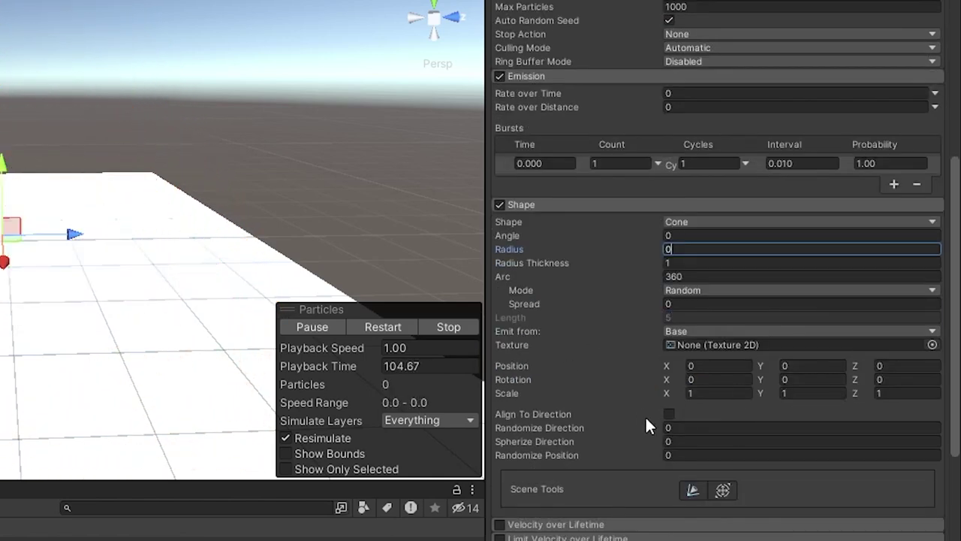
Enable Velocity over Lifetime with a linear Y velocity of 0.5
click(565, 204)
click(562, 223)
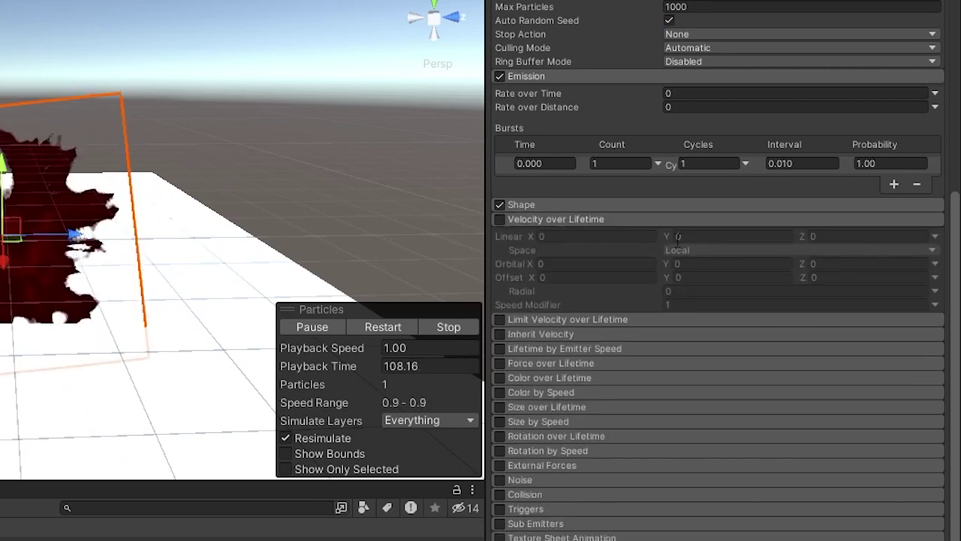
click(499, 220)
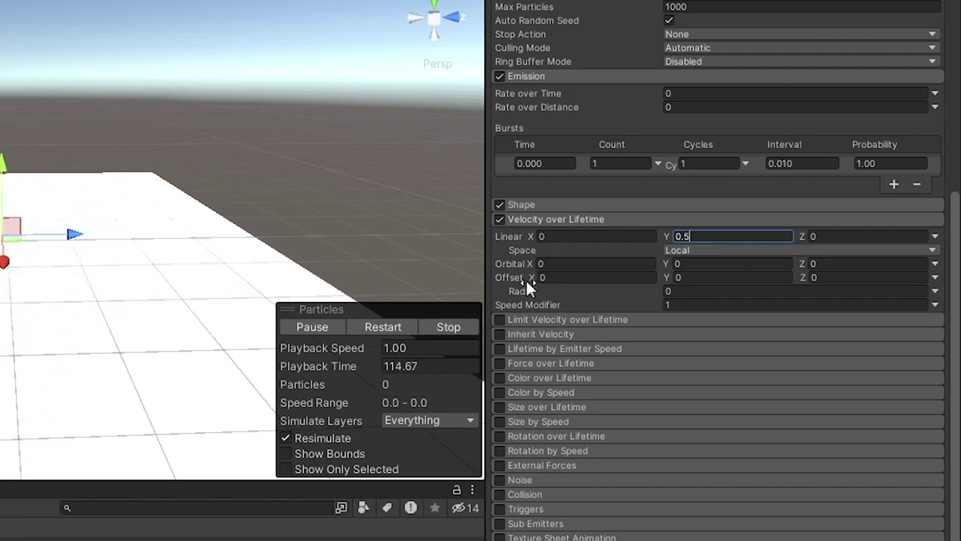
key(Return)
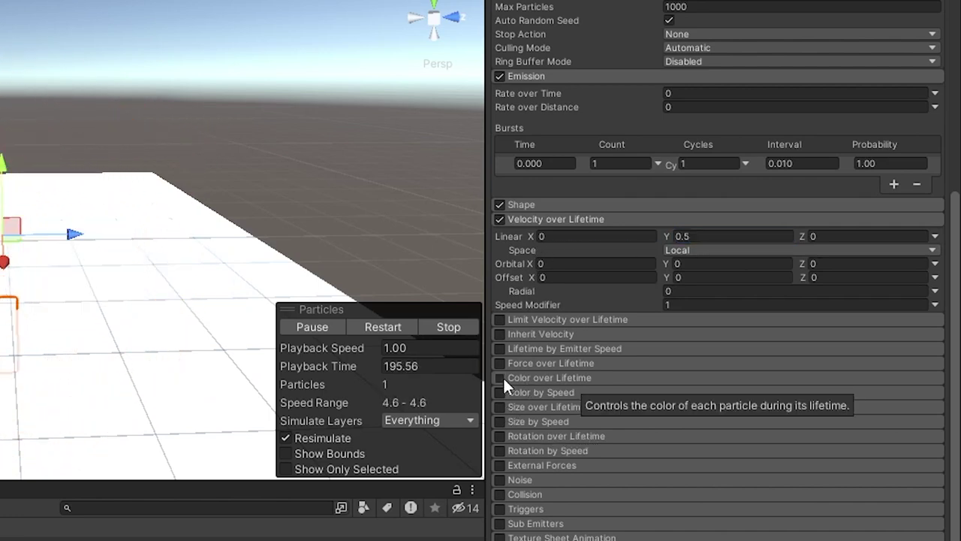
Enable Color over Lifetime, setting gradient alpha to 30 at 86.8% and 0 at the end
click(501, 378)
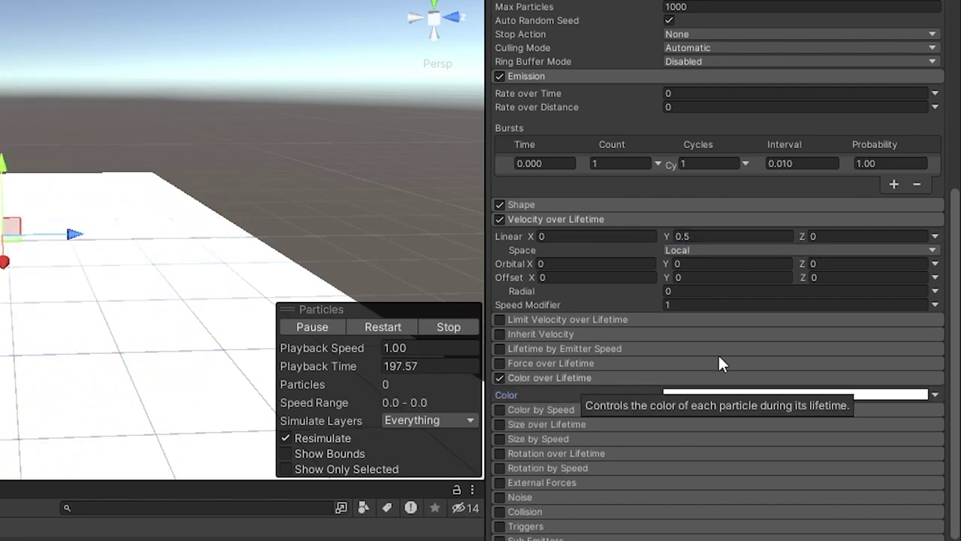
click(820, 394)
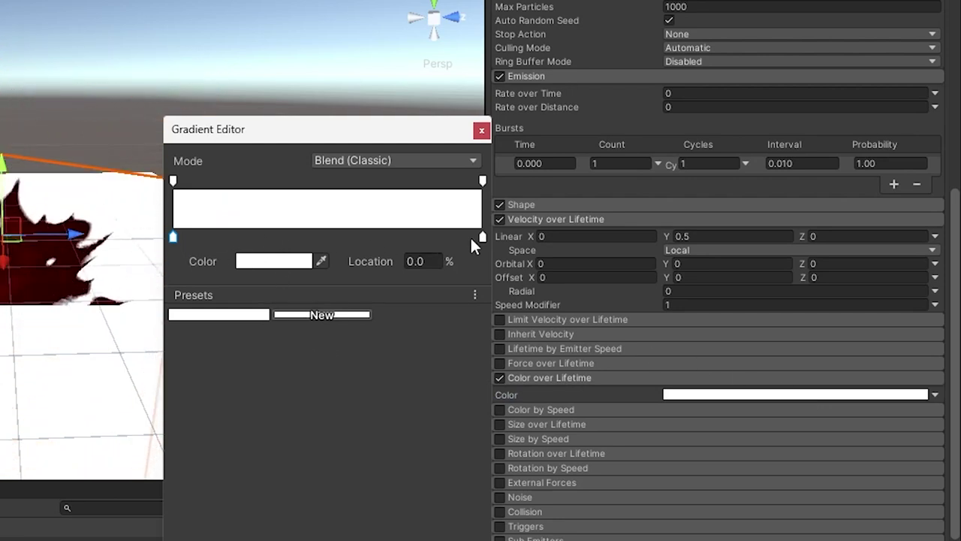
click(443, 182)
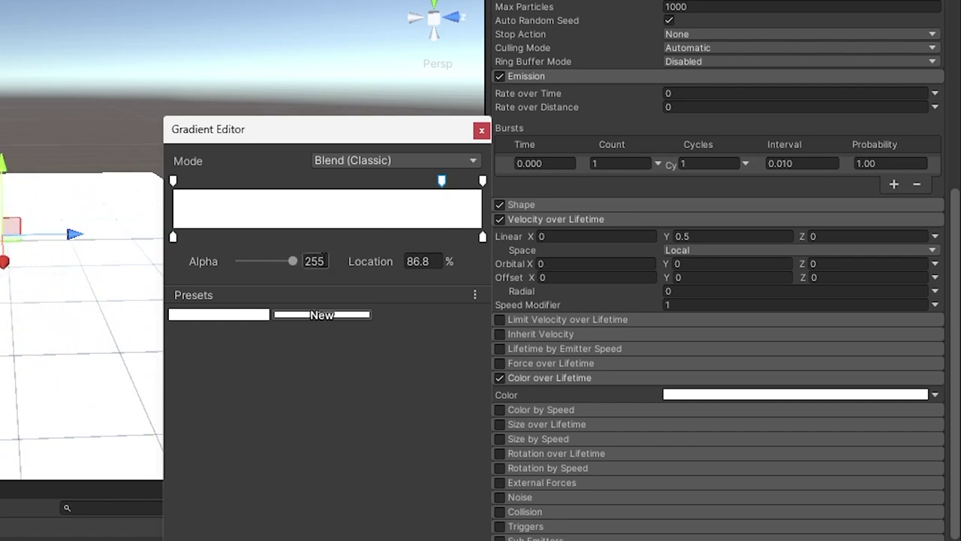
click(316, 261)
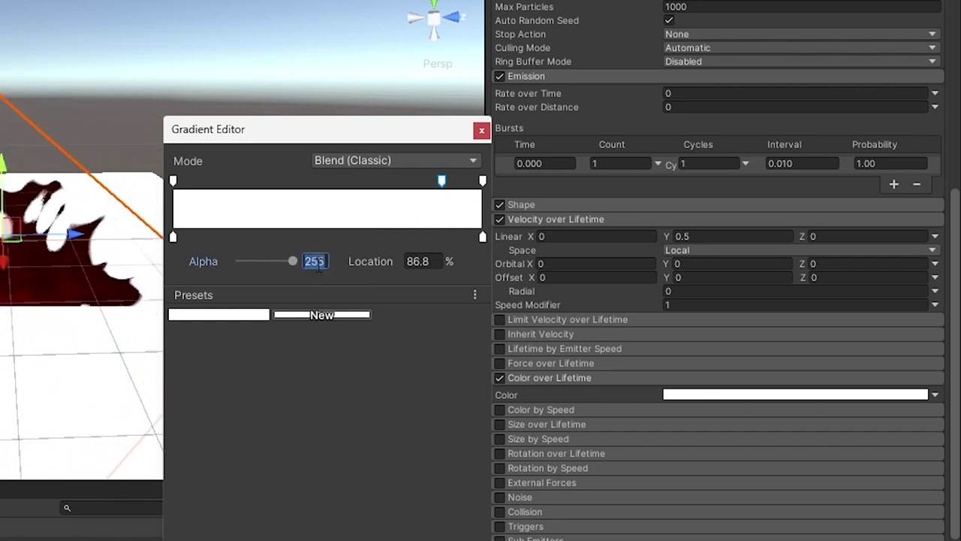
text(30)
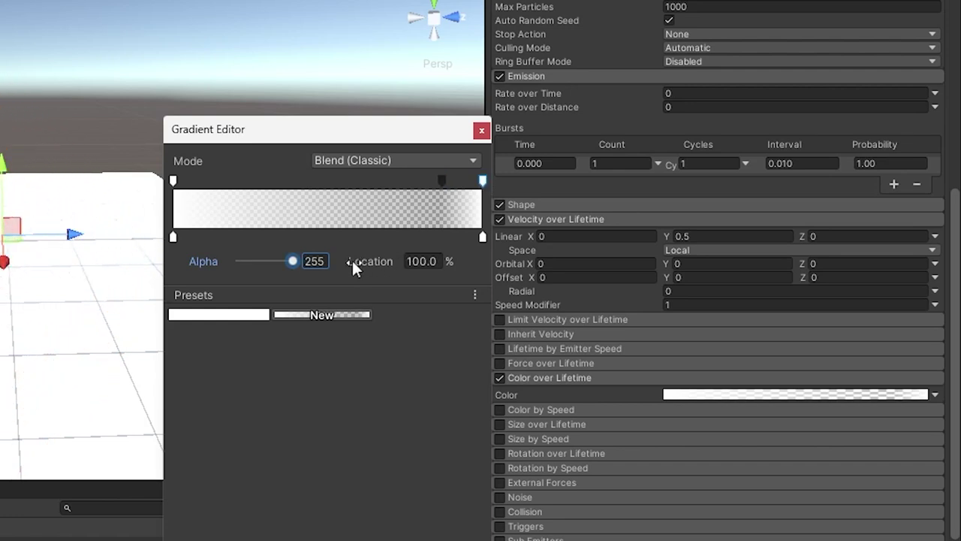
key(ctrl+a)
text(0)
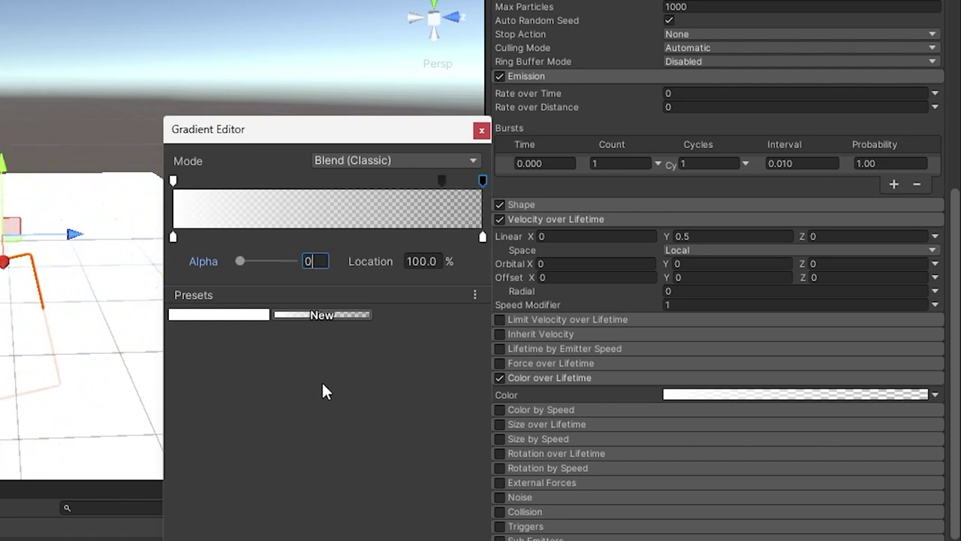
click(483, 237)
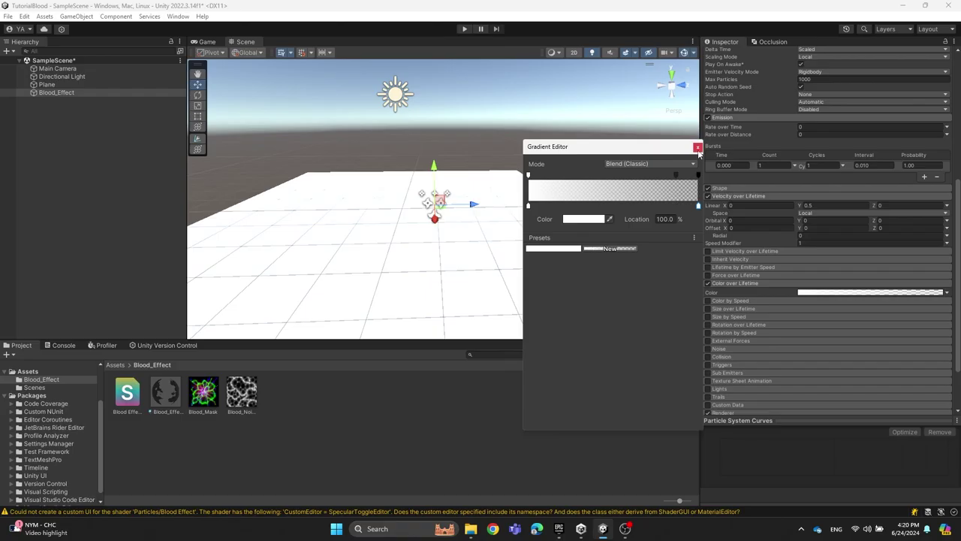
Turn on Size over Lifetime with its default rising curve and orbit to inspect the effect
click(697, 147)
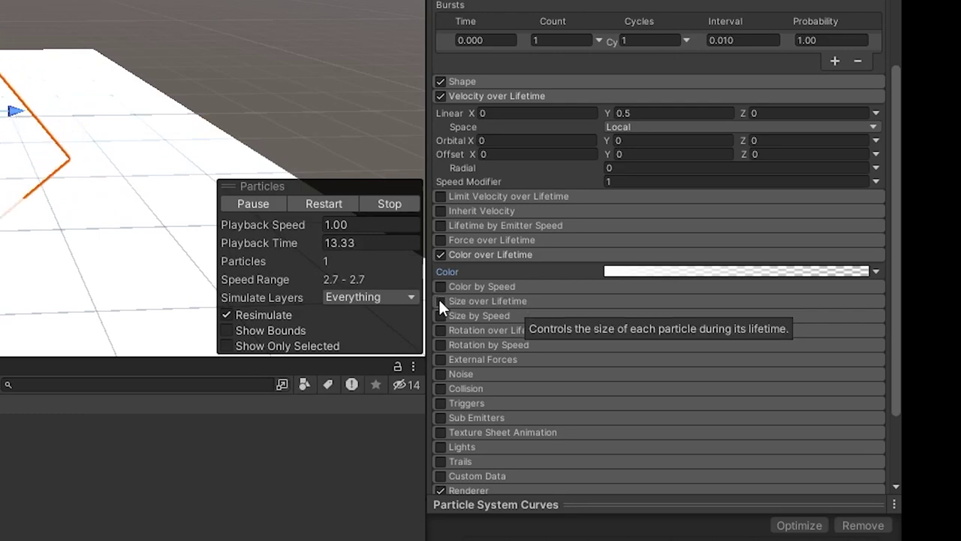
click(440, 301)
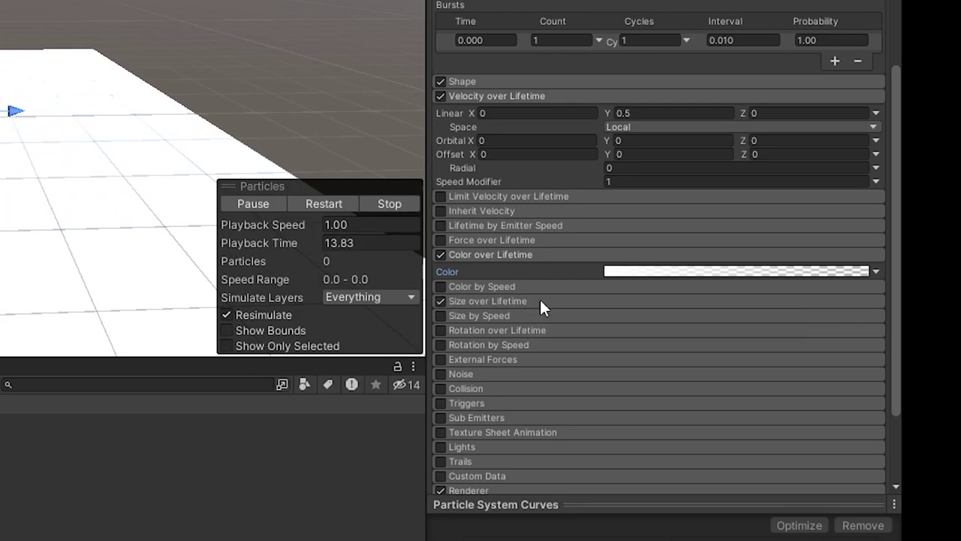
click(539, 301)
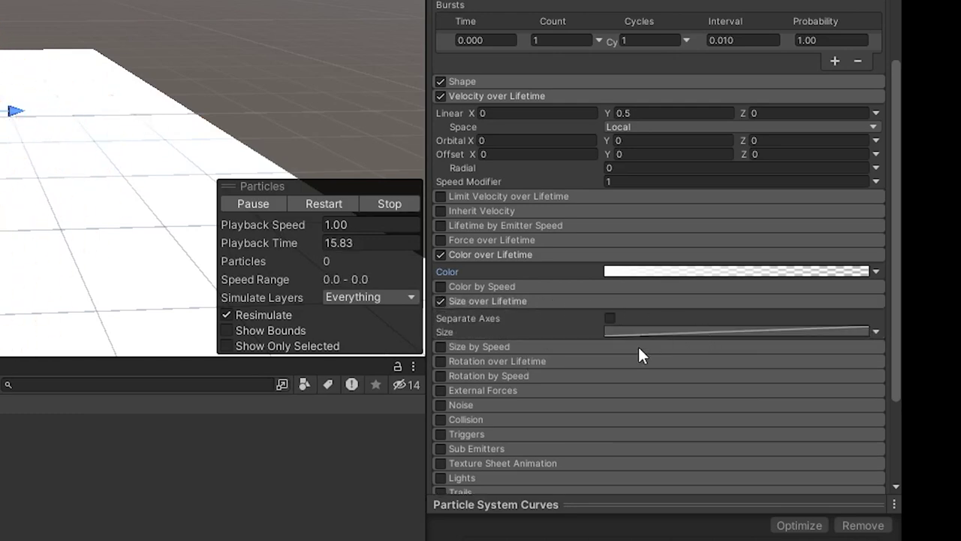
scroll(623, 356, down, 3)
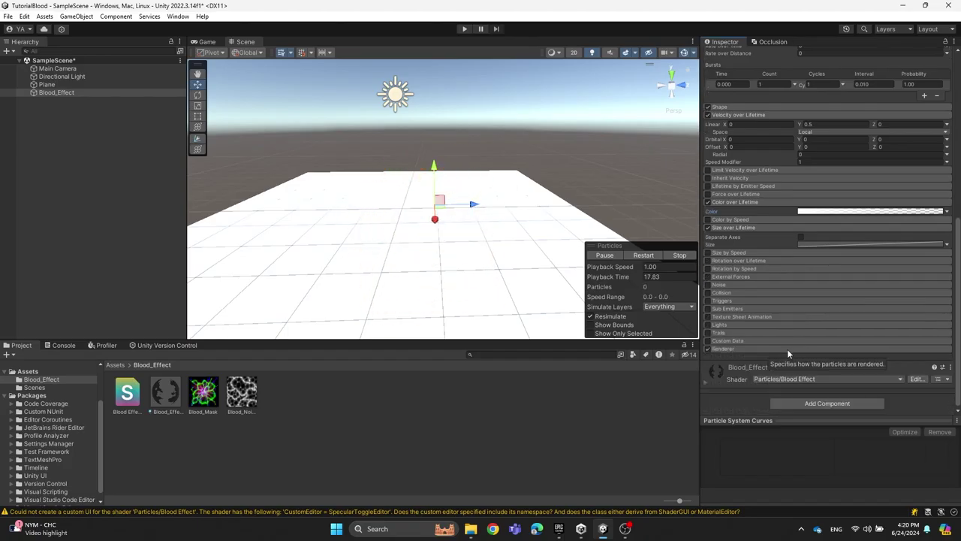
scroll(434, 260, up, 2)
mouse_move(433, 260)
alt+mouse_down()
mouse_move(439, 272)
mouse_move(435, 252)
mouse_move(438, 261)
alt+mouse_up()
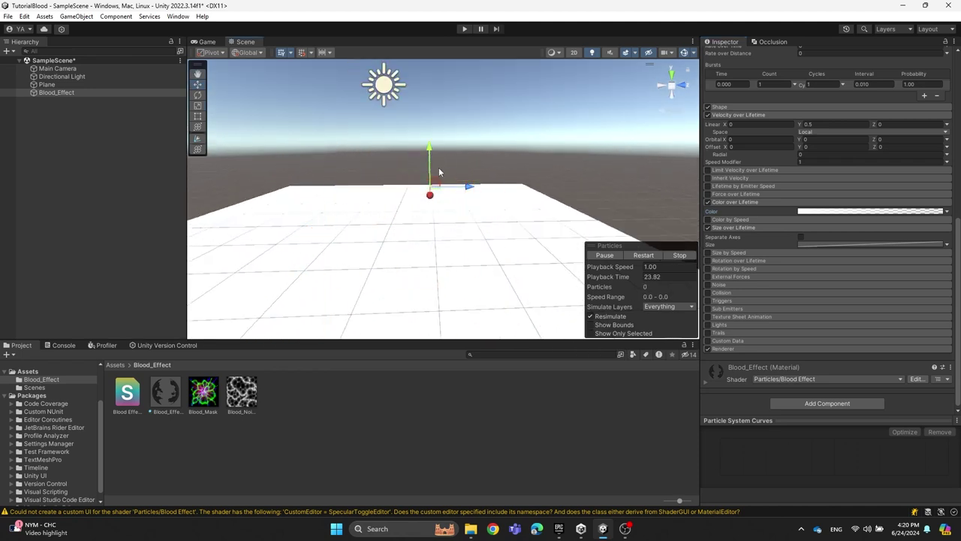
Wrap Blood_Effect in a new empty parent GameObject
click(131, 133)
click(85, 93)
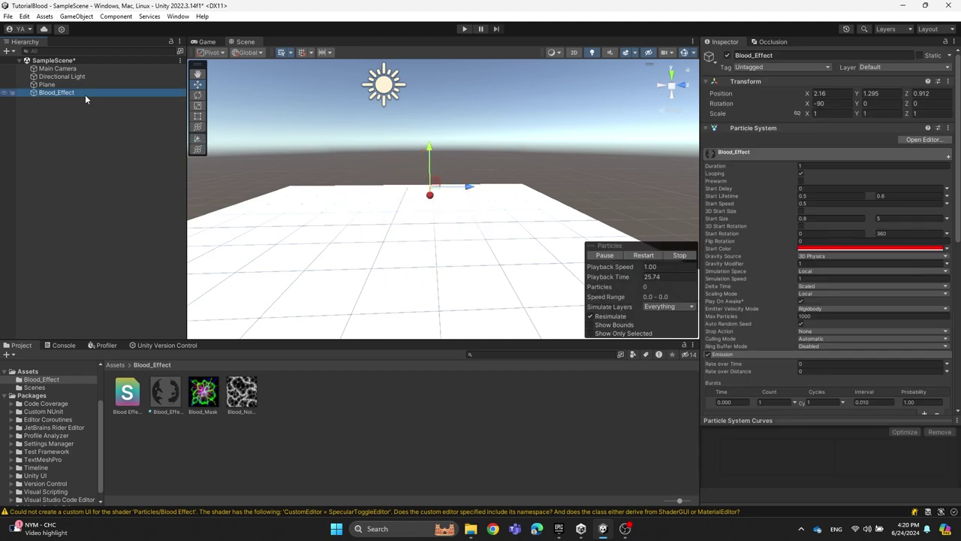
right_click(84, 95)
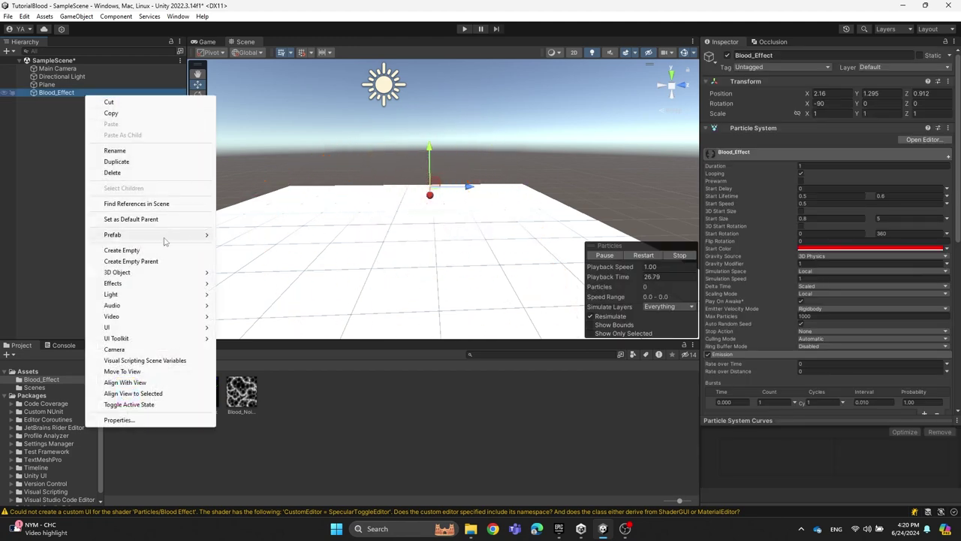
click(162, 262)
Duplicate Blood_Effect as Blood_Effect (1) and set the copy's Gravity Modifier to -1
click(95, 129)
click(78, 100)
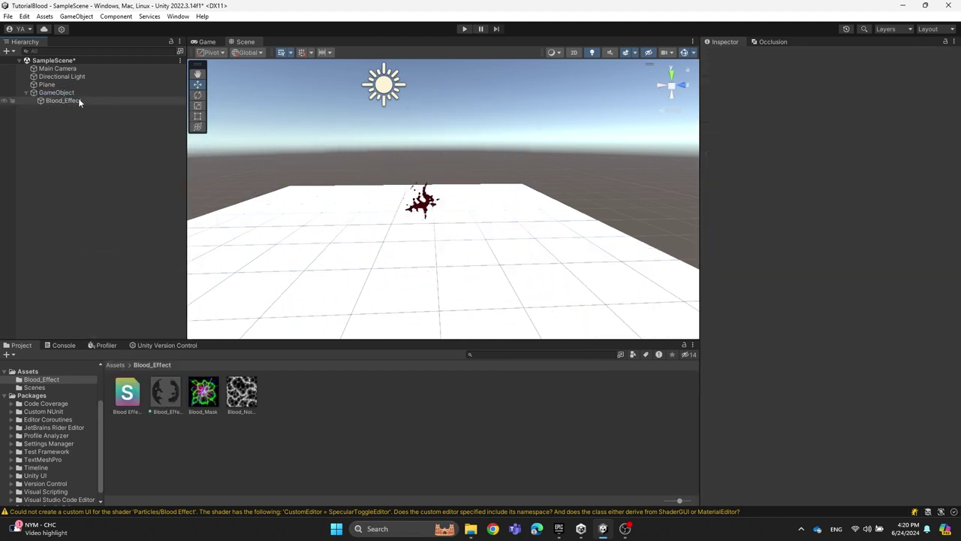
key(ctrl+d)
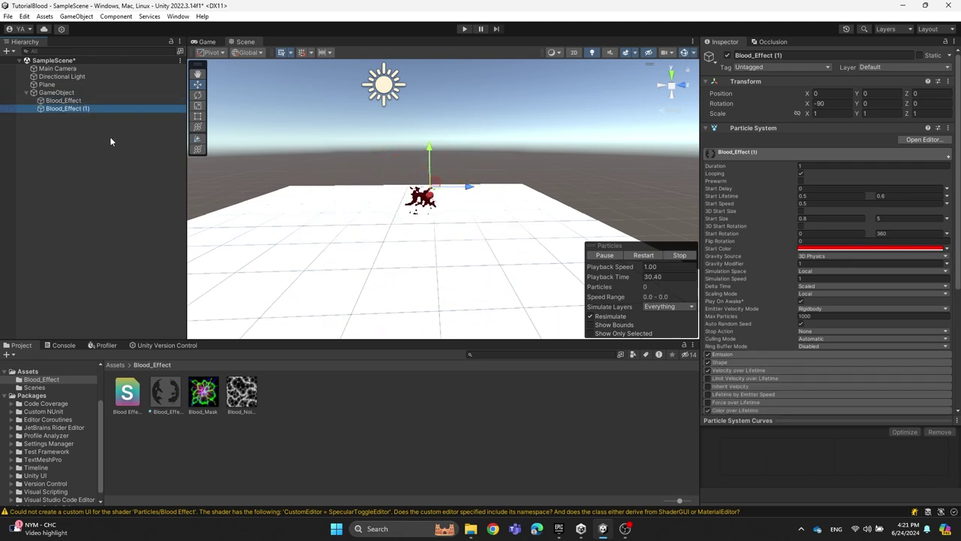
click(109, 137)
click(81, 110)
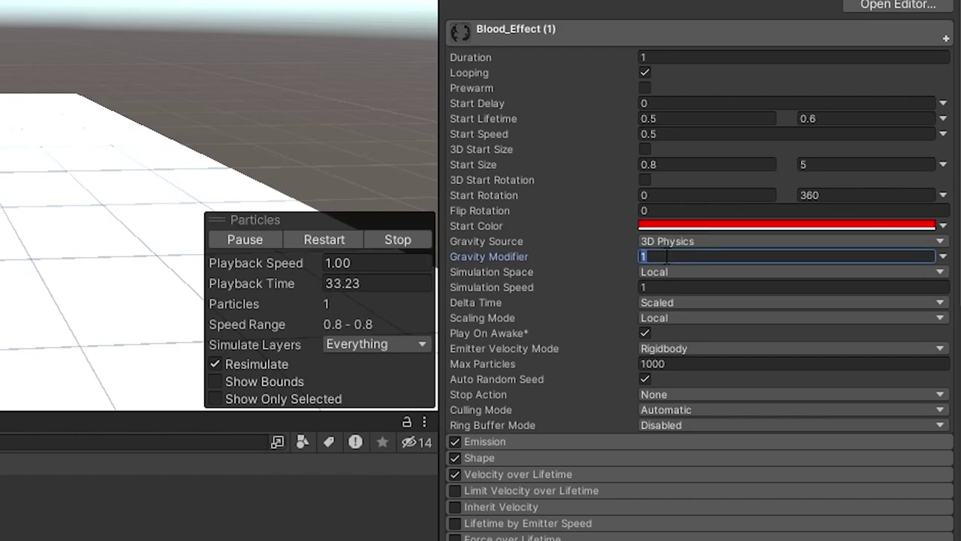
text(-)
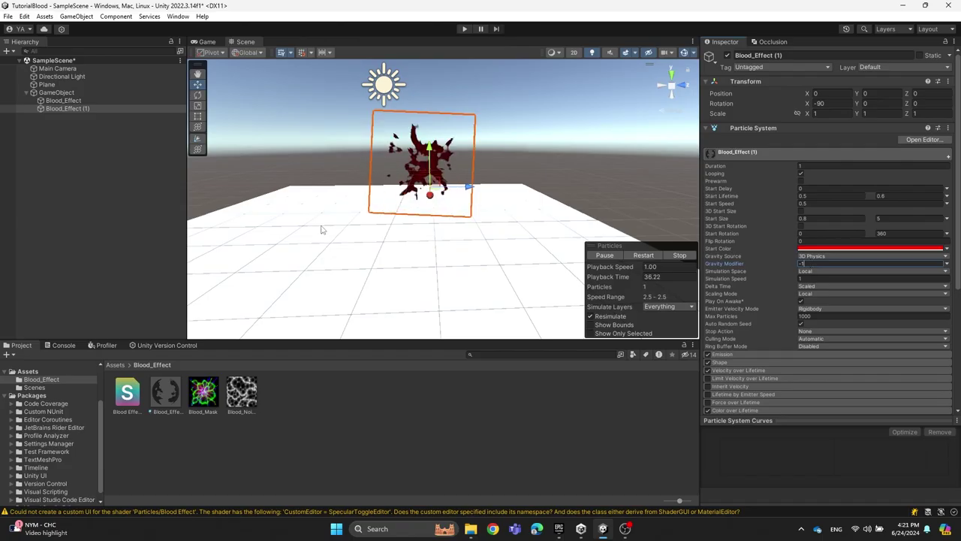
click(112, 180)
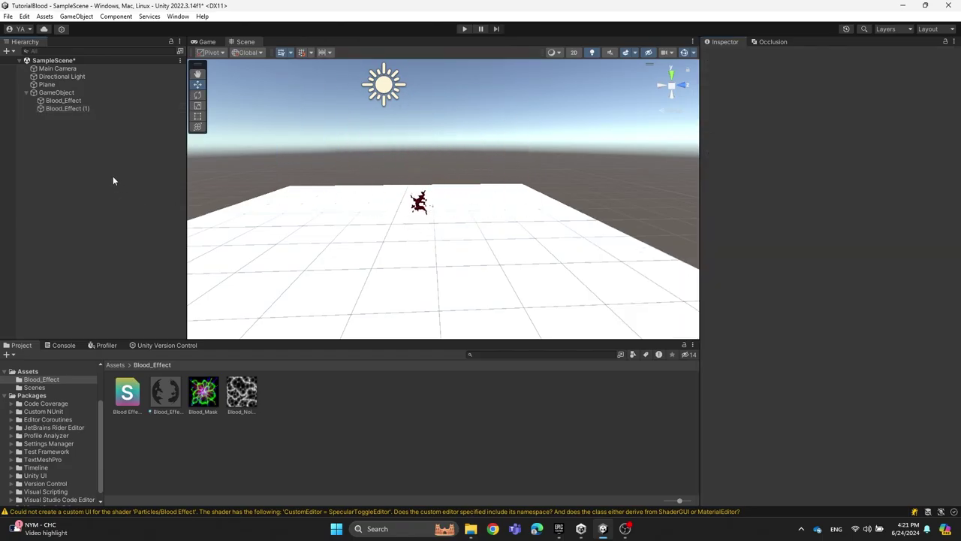
Select the empty parent GameObject holding both blood effects and rename it 'Blood Parent'
click(60, 94)
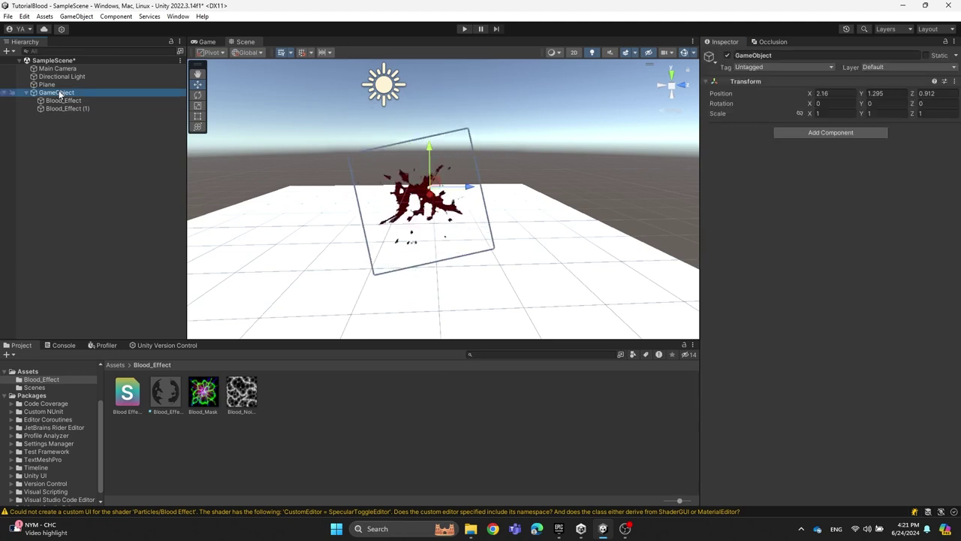
double_click(61, 93)
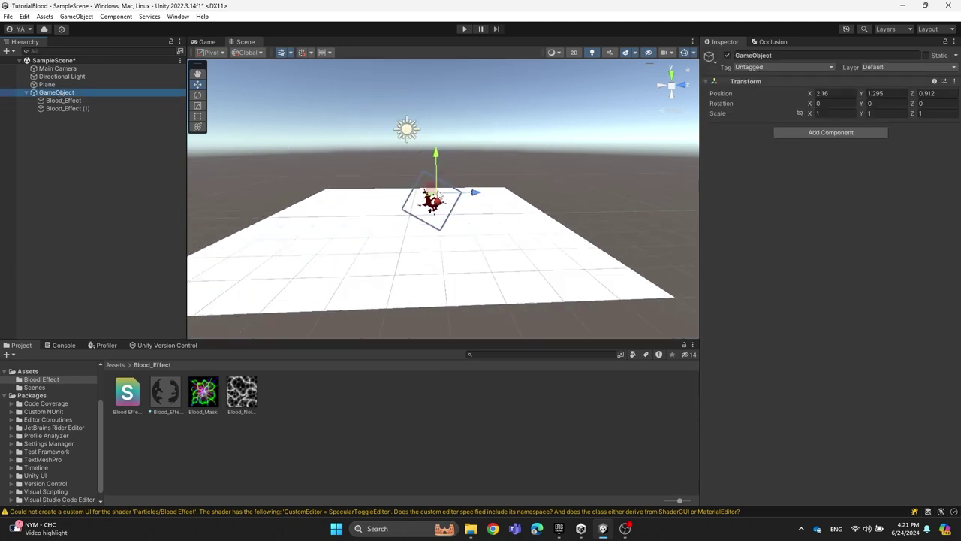
scroll(458, 191, down, 3)
alt+drag(459, 191, 461, 180)
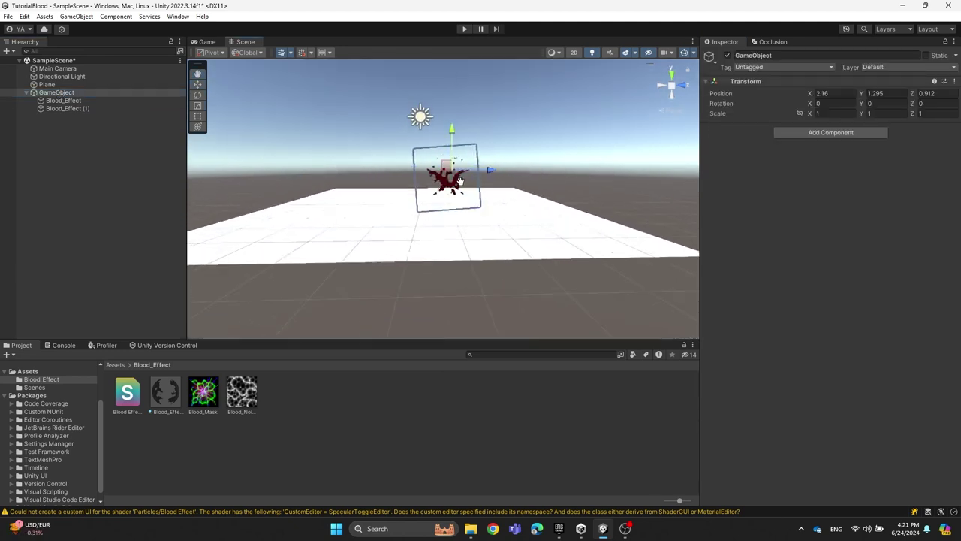
scroll(459, 180, up, 3)
click(79, 154)
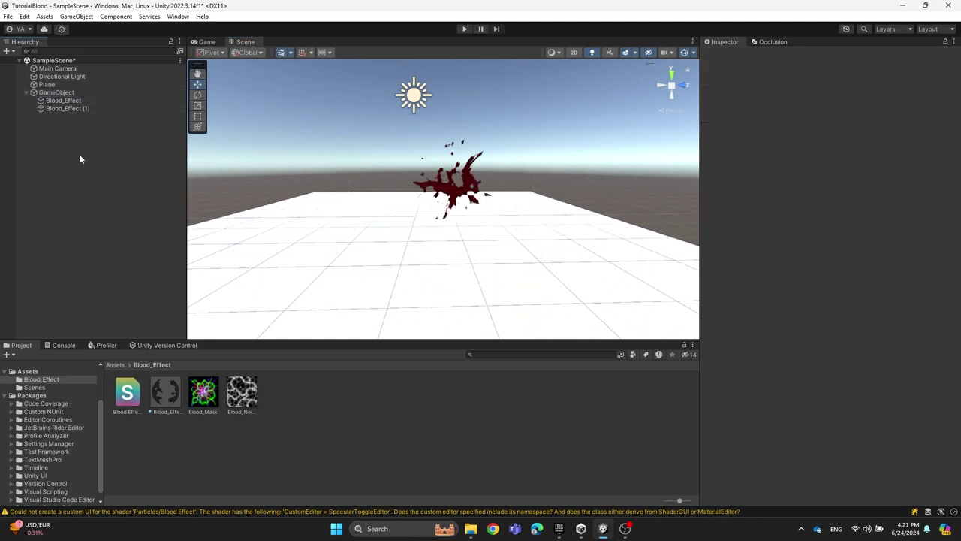
click(98, 92)
click(781, 57)
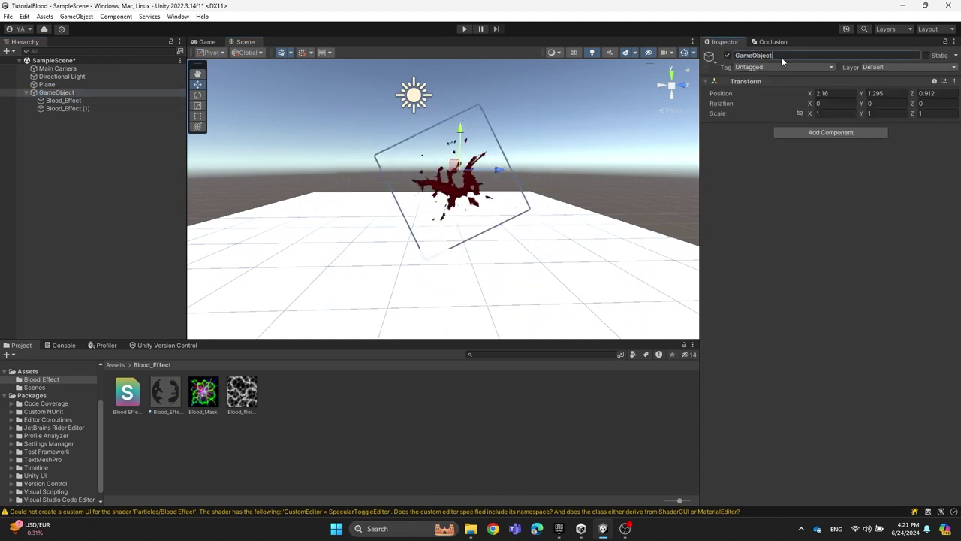
text(Bloo)
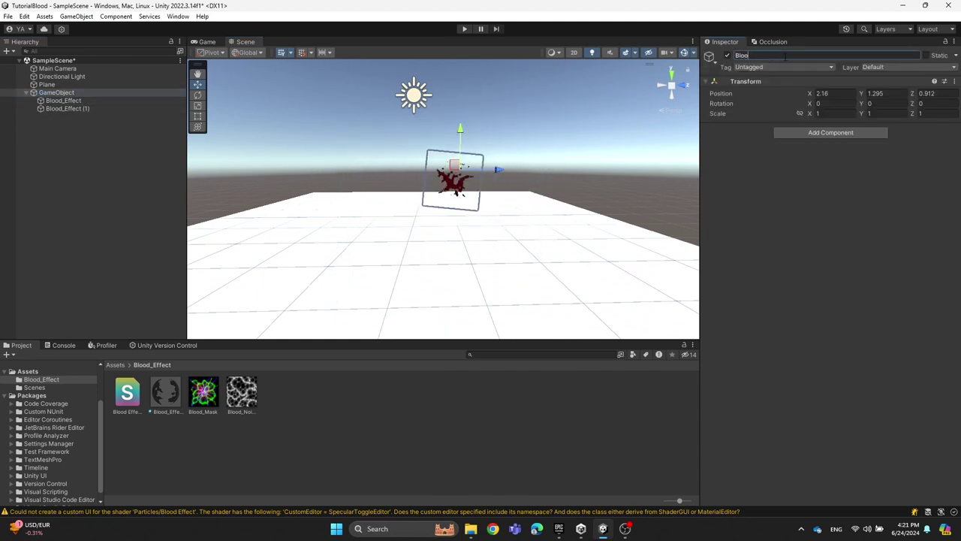
text(d Parent)
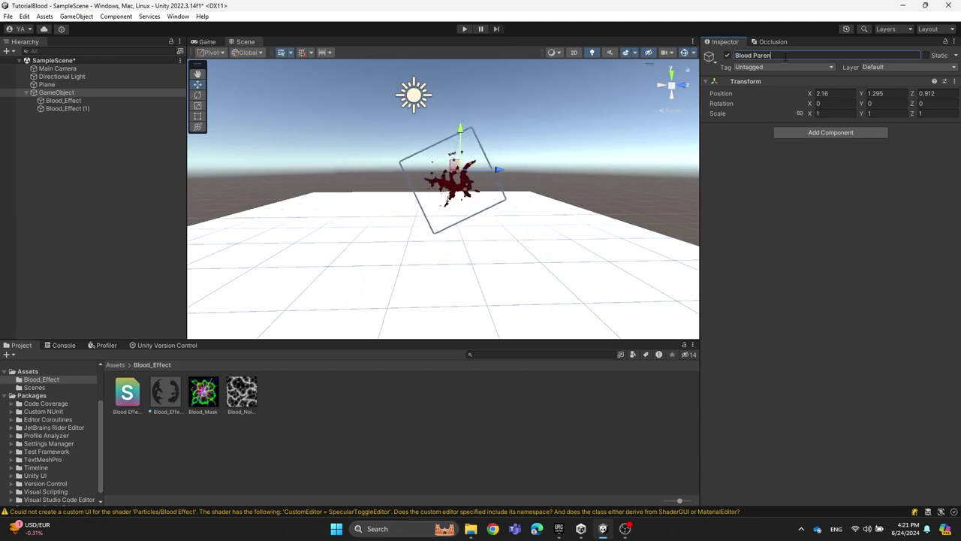